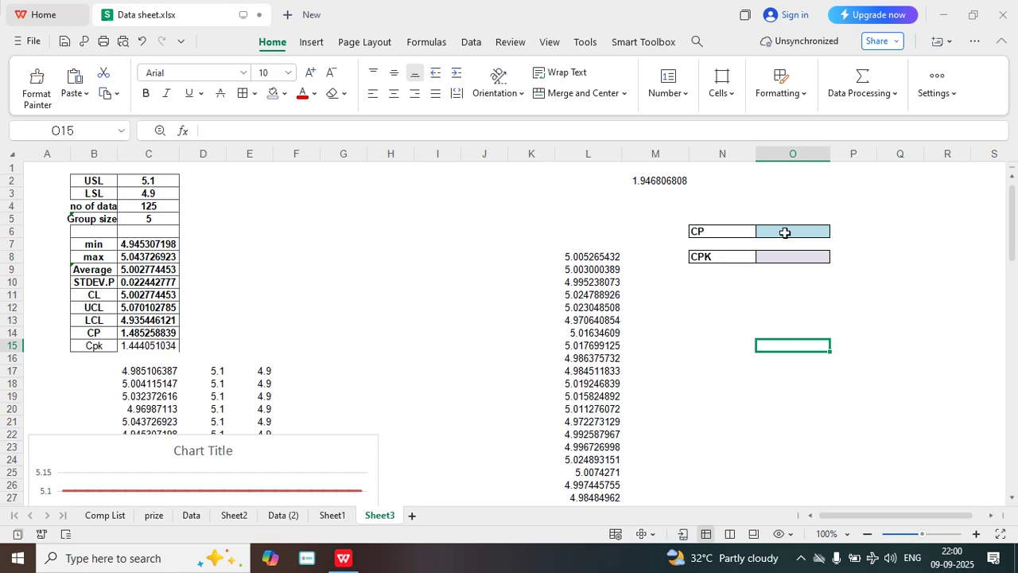
Step: Calculate CP in cell O6 with =CP(C3,C2,L8#), using the LSL, the USL and the spilled data from L8
{"action": "left_click", "coordinate": [785, 233]}
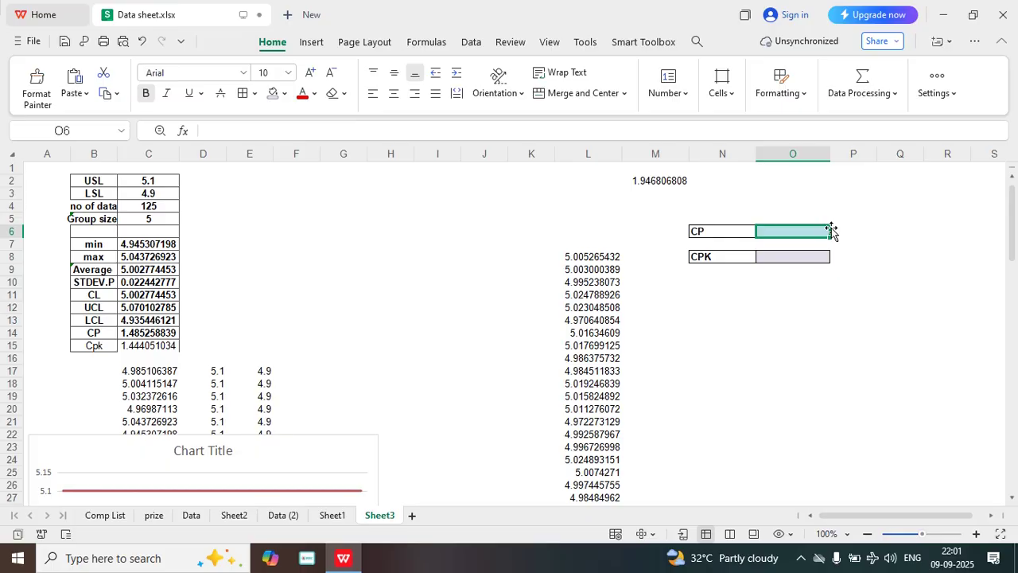
{"action": "type", "text": "=CP"}
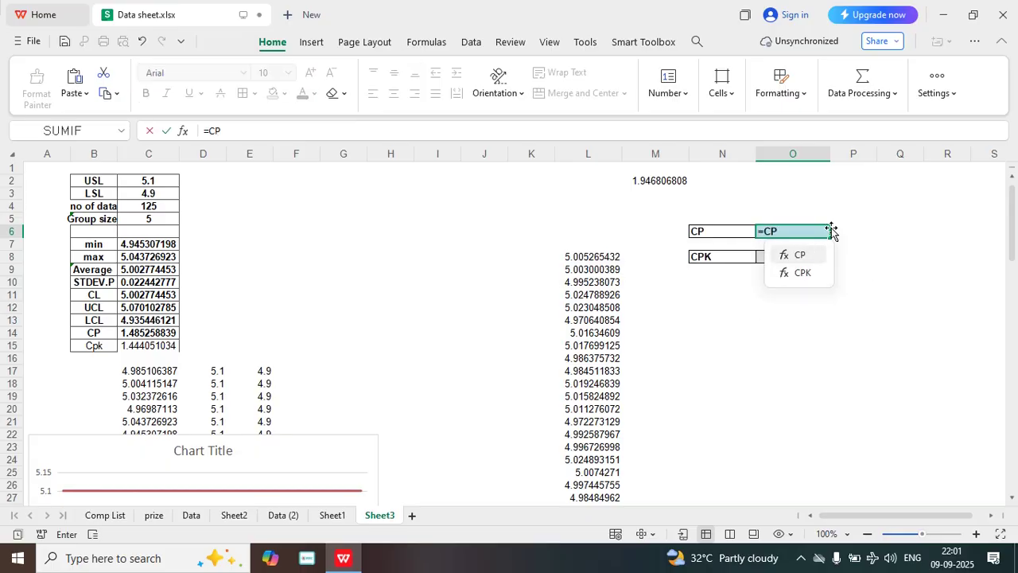
{"action": "type", "text": "("}
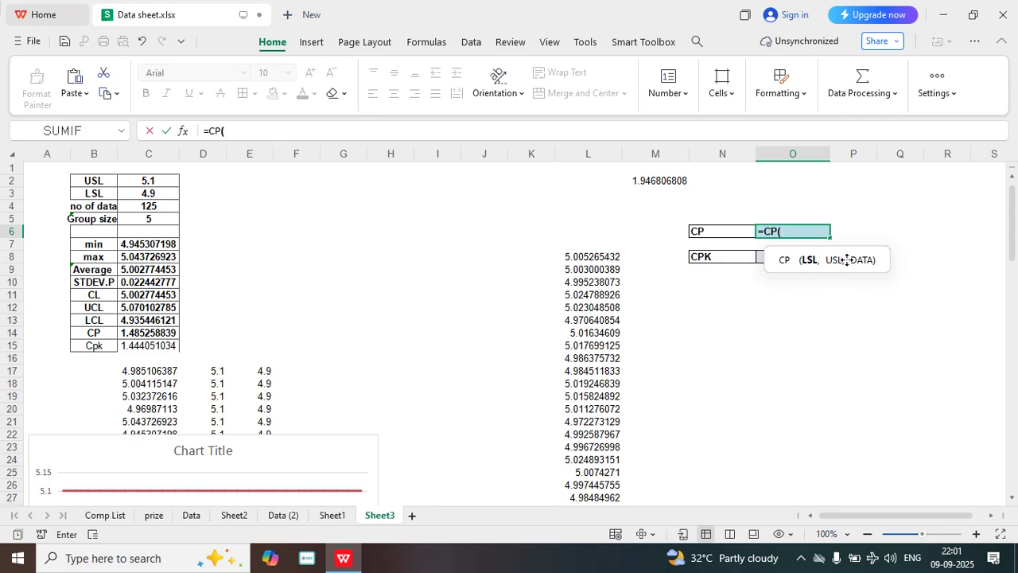
{"action": "left_click", "coordinate": [150, 193]}
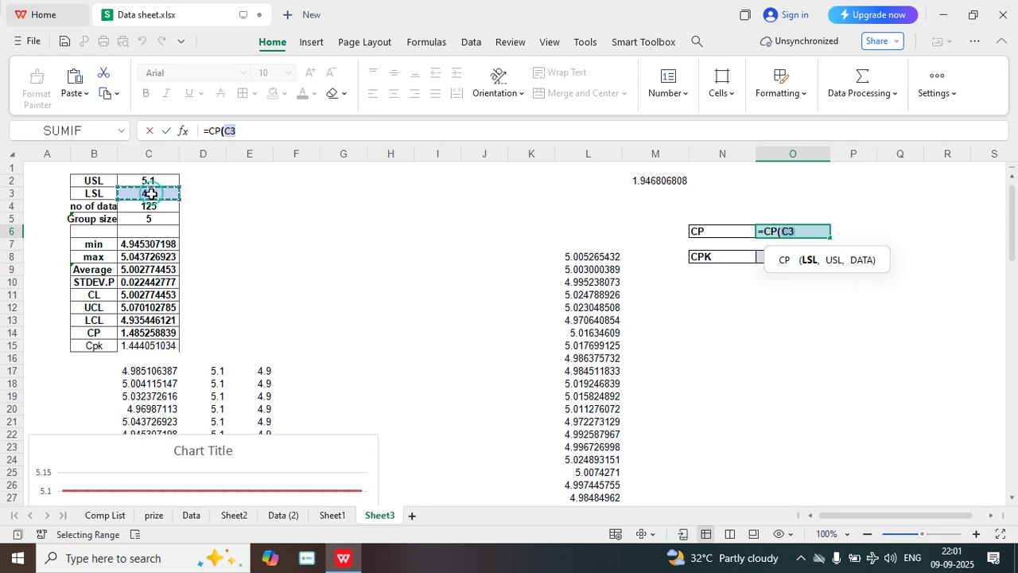
{"action": "type", "text": ","}
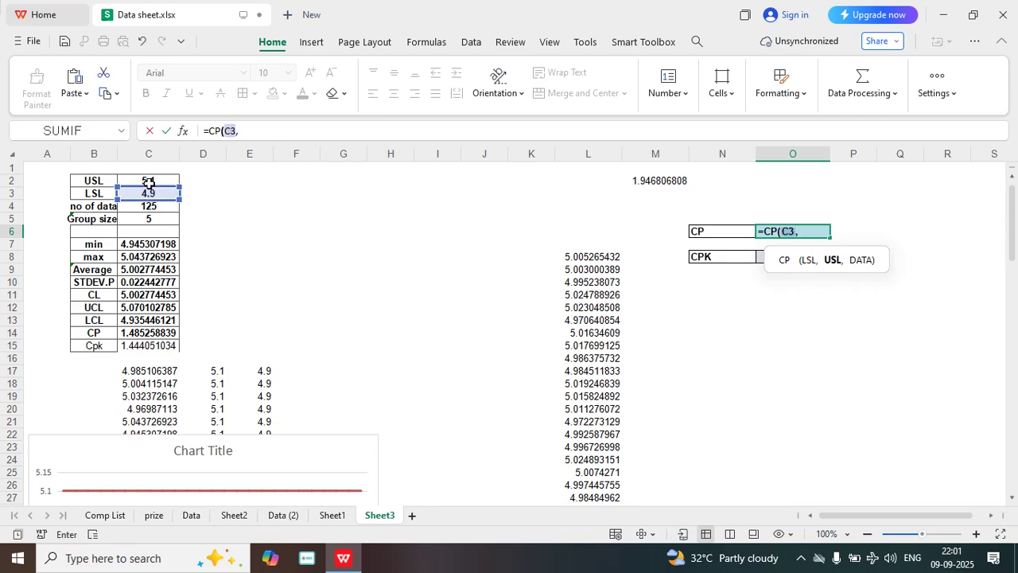
{"action": "left_click", "coordinate": [149, 183]}
{"action": "type", "text": ","}
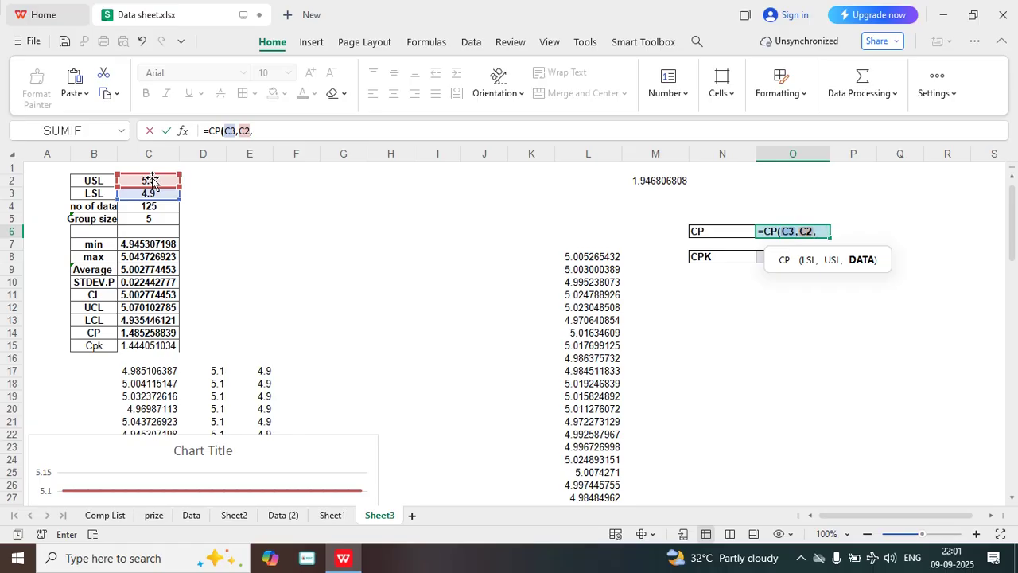
{"action": "left_click", "coordinate": [559, 257]}
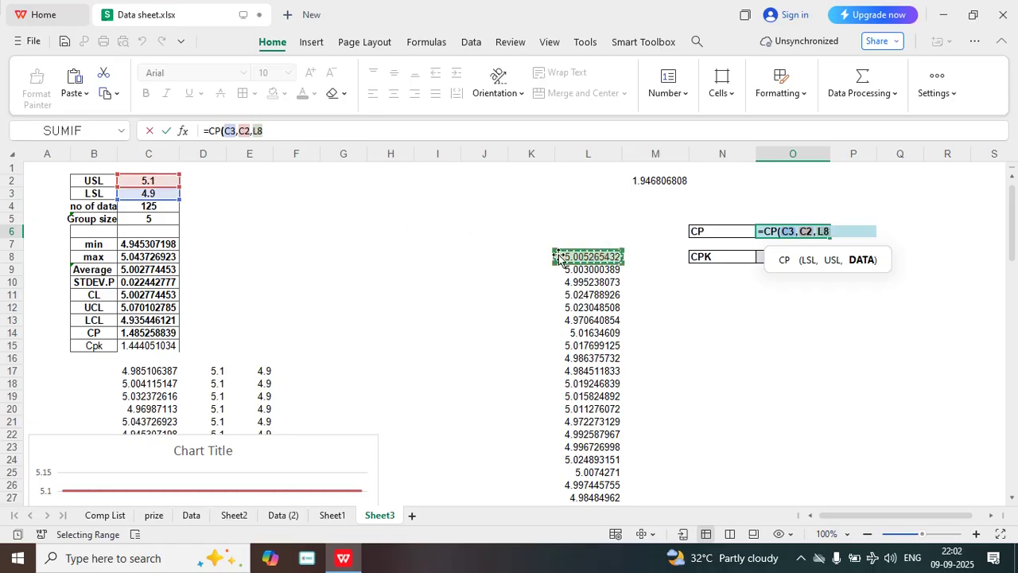
{"action": "type", "text": "$"}
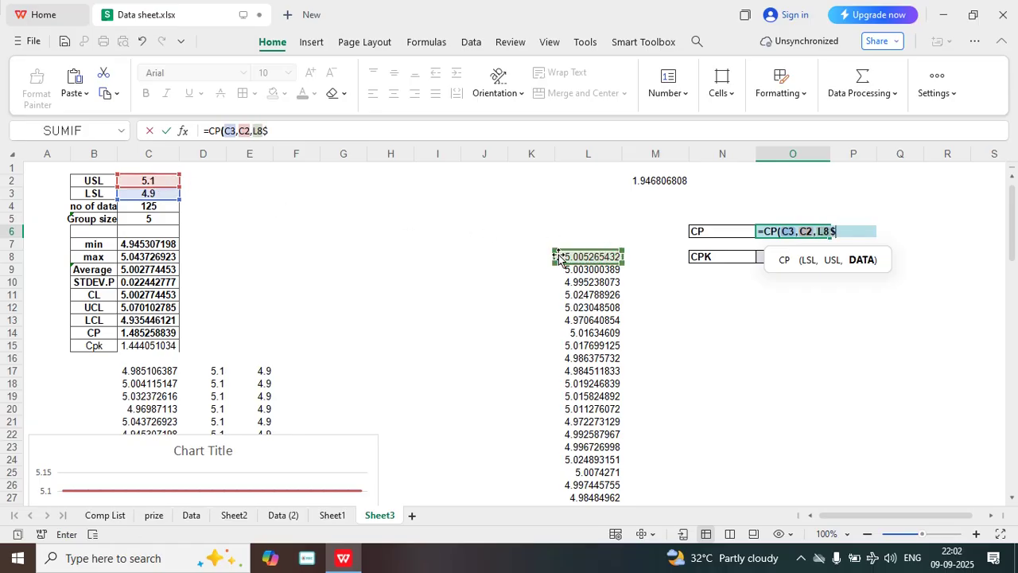
{"action": "key", "text": "BackSpace"}
{"action": "type", "text": "#"}
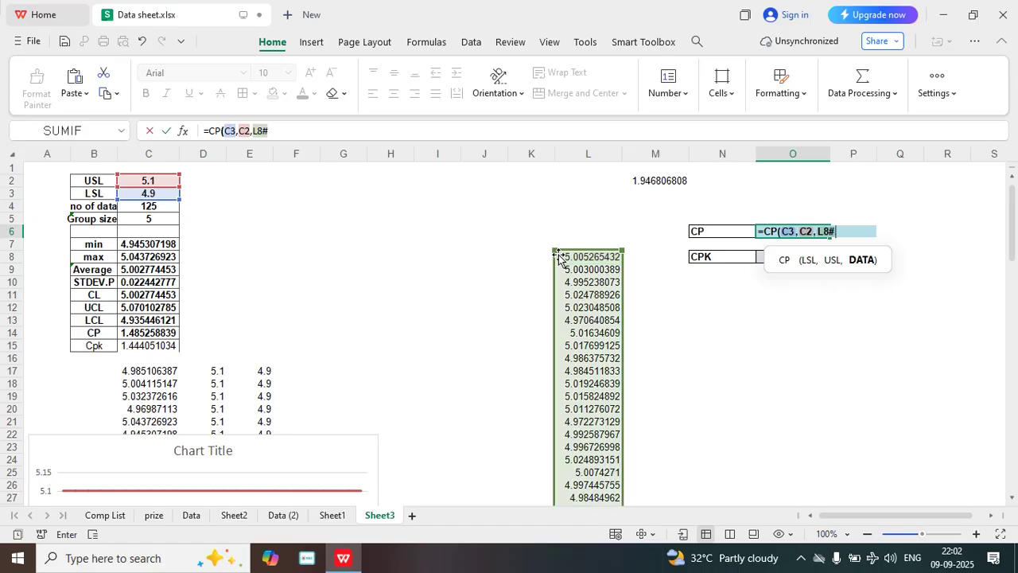
{"action": "type", "text": ")"}
{"action": "key", "text": "Return"}
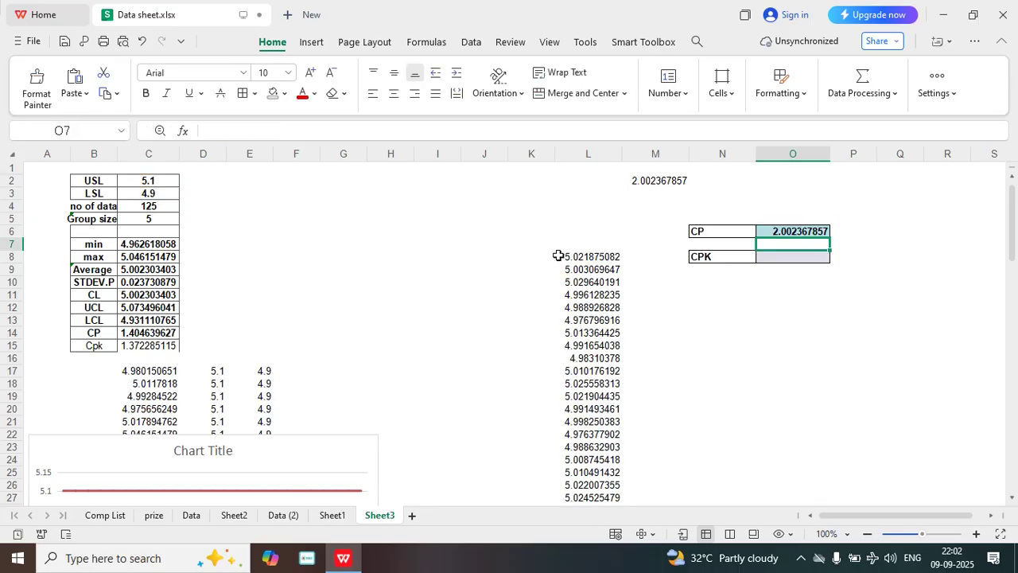
Step: Calculate CPK in cell O8 with =CPK(C3,C2,L8#), using the same limits and spilled data
{"action": "left_click", "coordinate": [805, 258]}
{"action": "type", "text": "="}
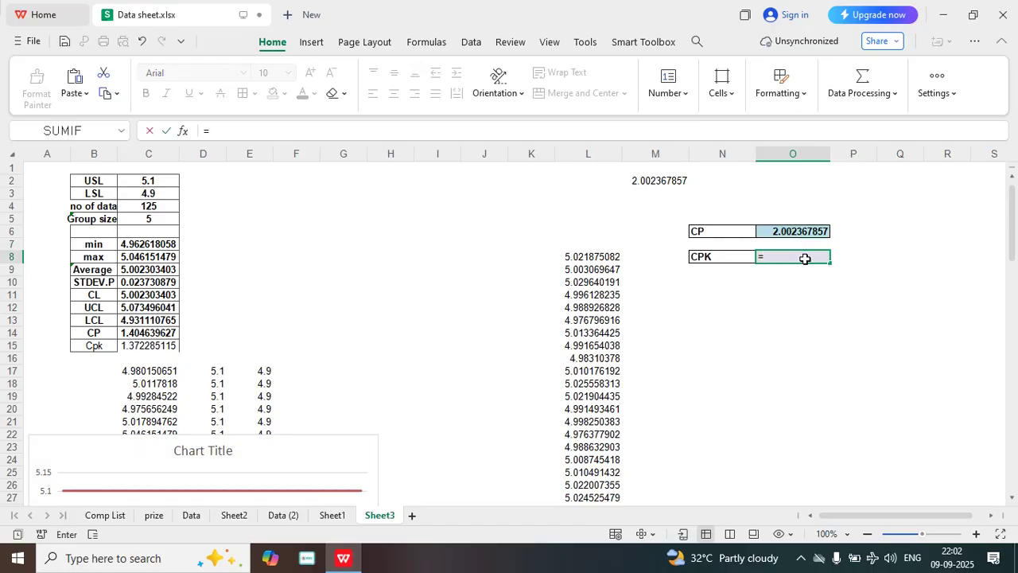
{"action": "type", "text": "CPK"}
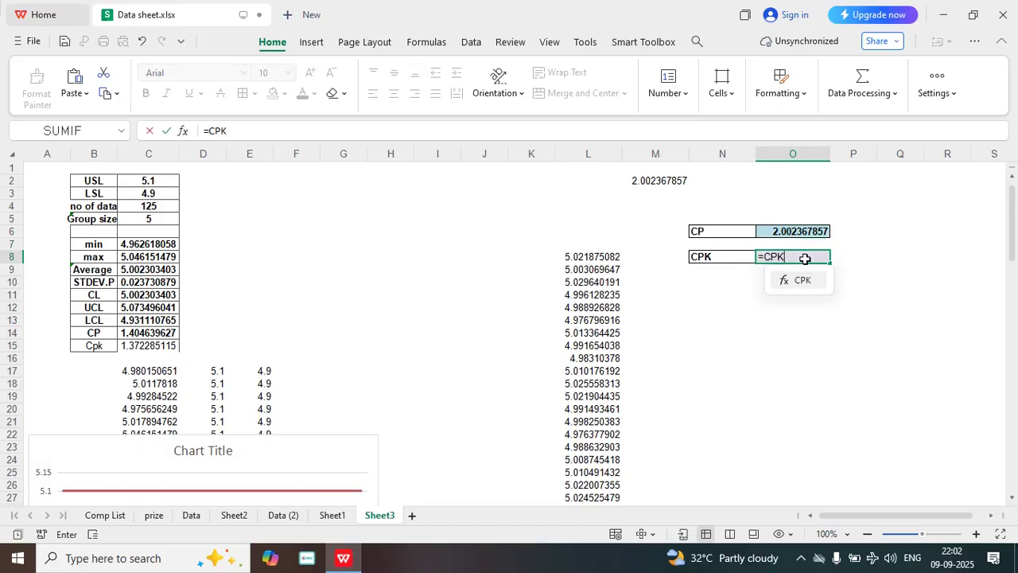
{"action": "type", "text": "("}
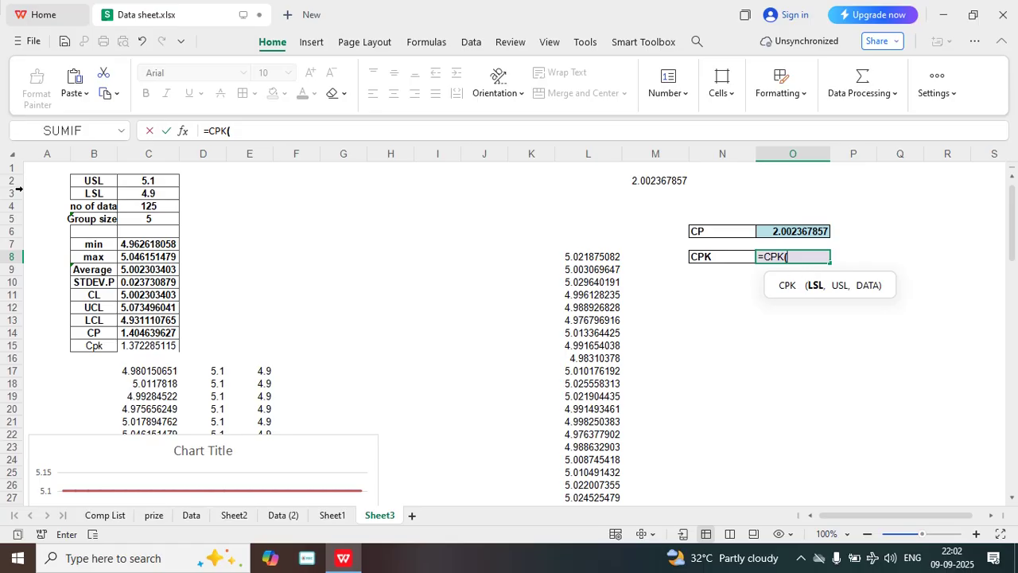
{"action": "left_click", "coordinate": [137, 194]}
{"action": "type", "text": ","}
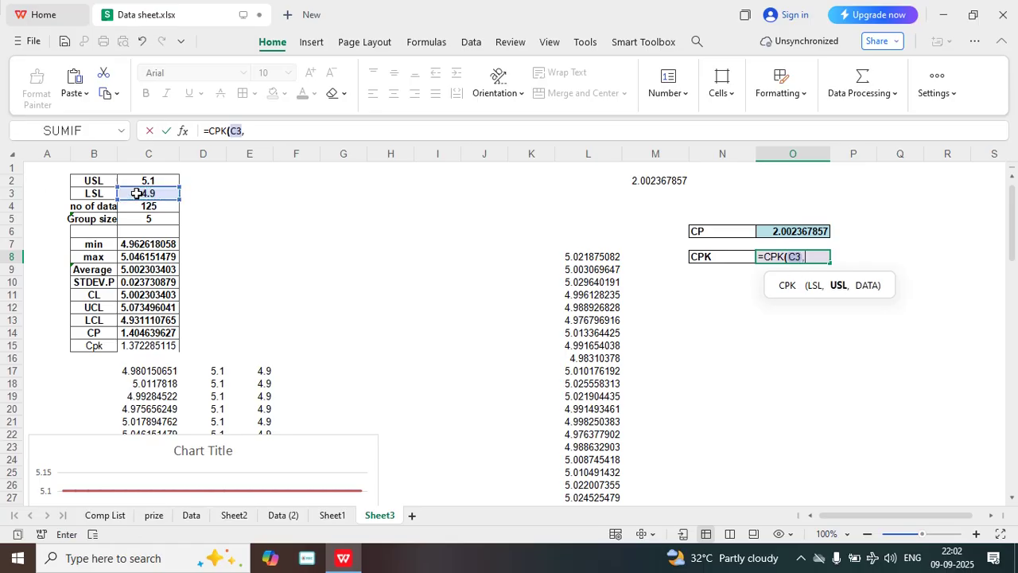
{"action": "left_click", "coordinate": [148, 181]}
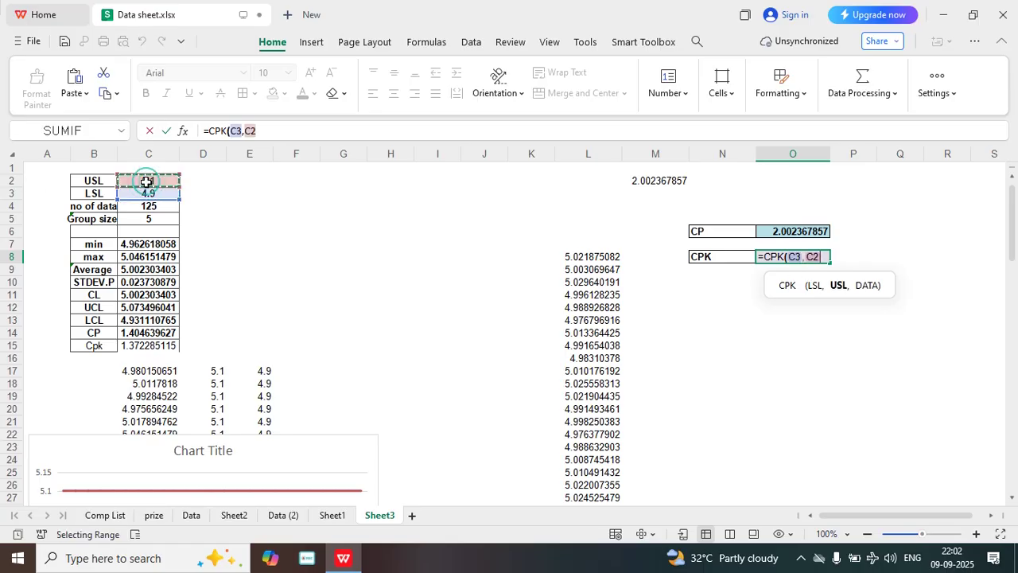
{"action": "type", "text": ","}
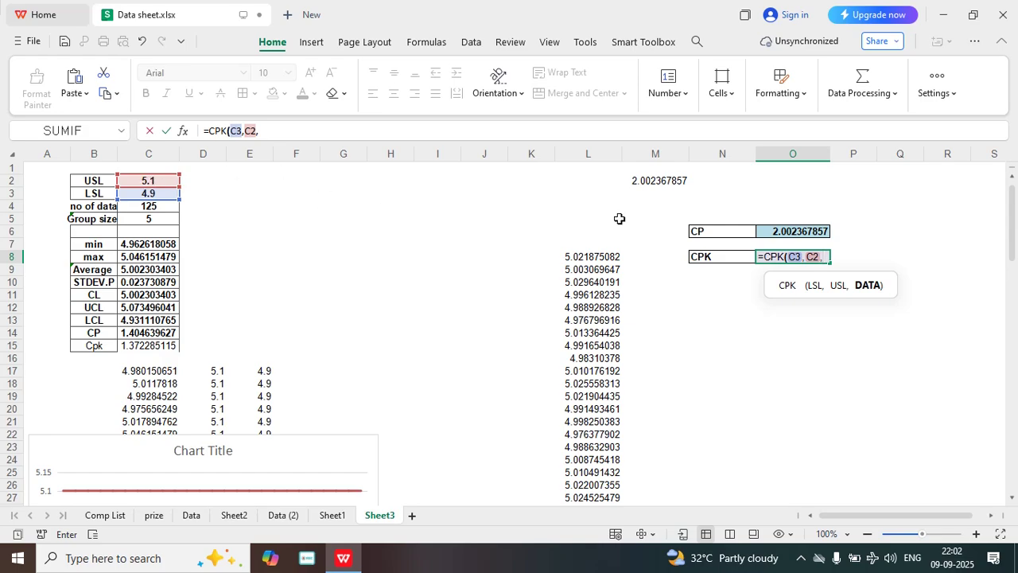
{"action": "left_click", "coordinate": [593, 259]}
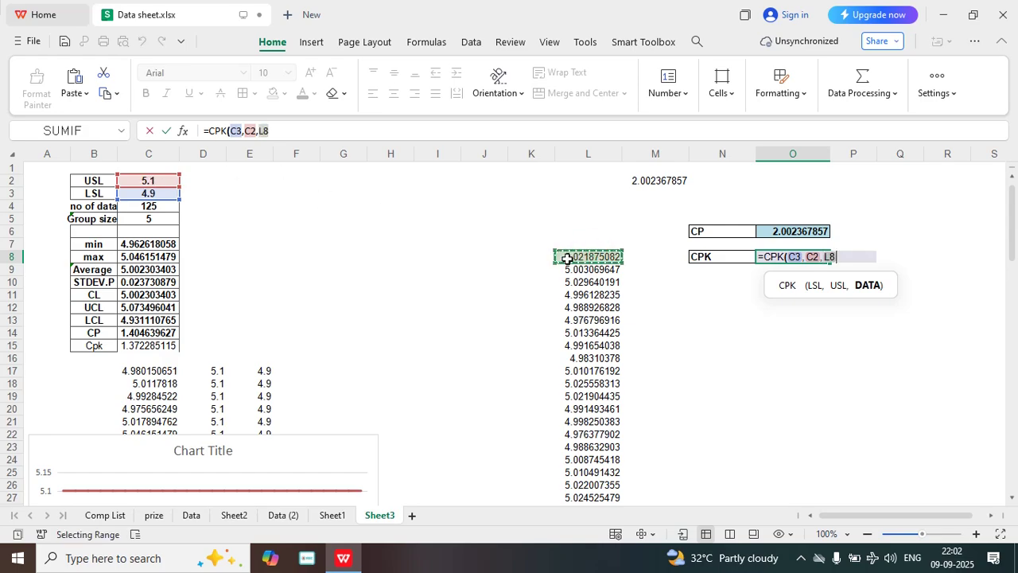
{"action": "key", "text": "ctrl+shift+Down"}
{"action": "type", "text": ")"}
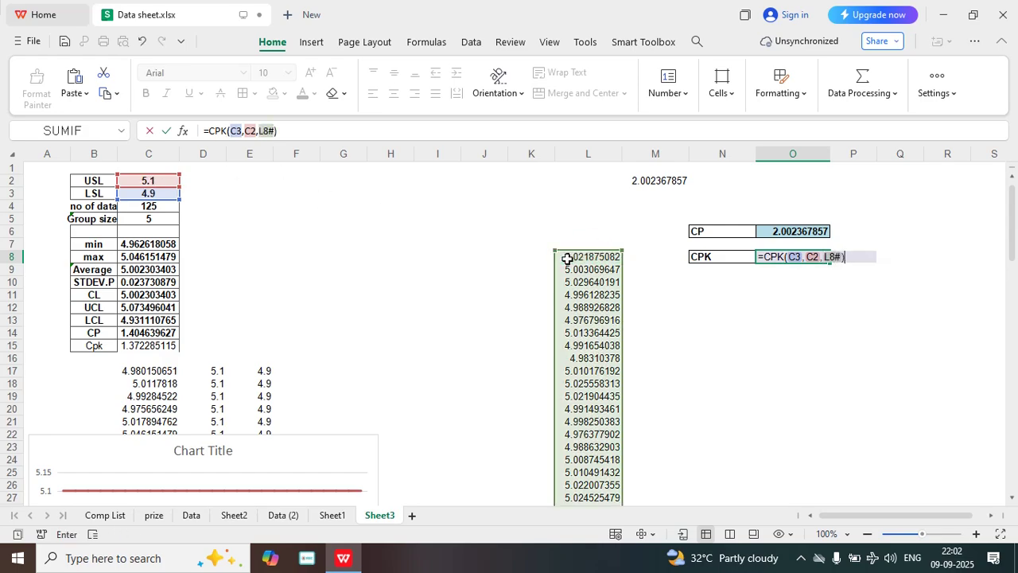
{"action": "key", "text": "Return"}
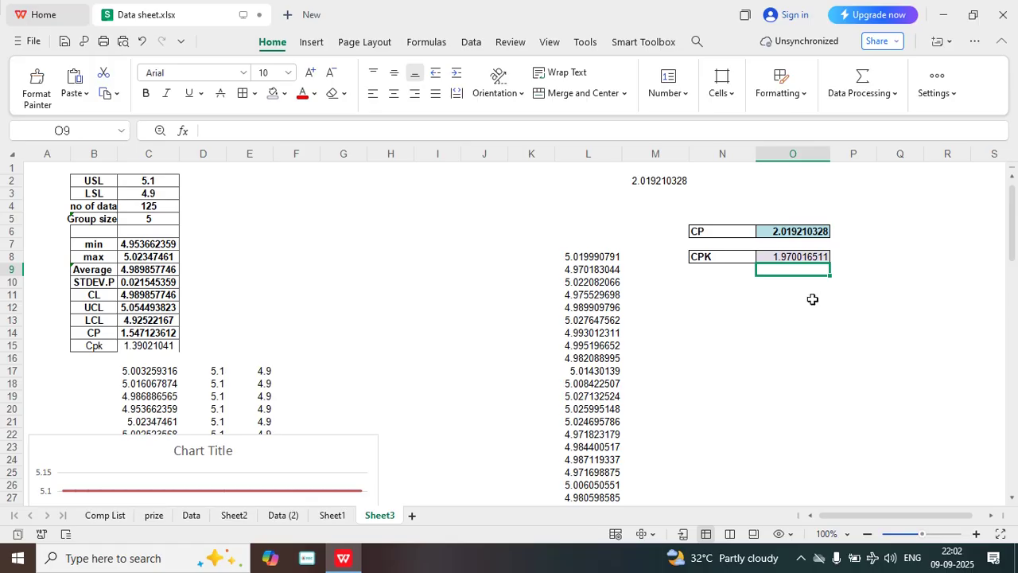
Step: Begin a LAMBDA formula in cell O12 with the parameters LSL, USL and DATA
{"action": "left_click", "coordinate": [773, 307]}
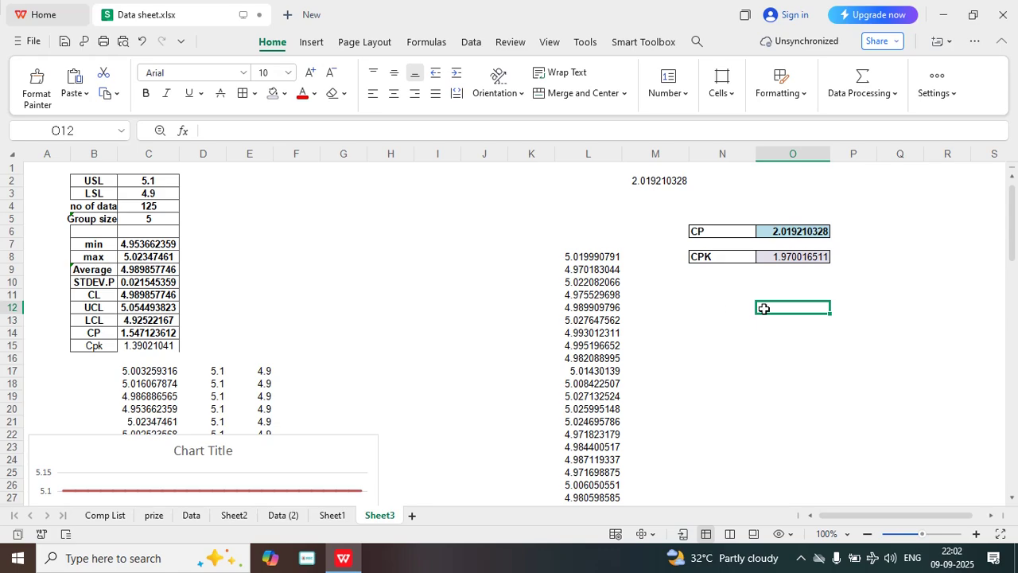
{"action": "type", "text": "="}
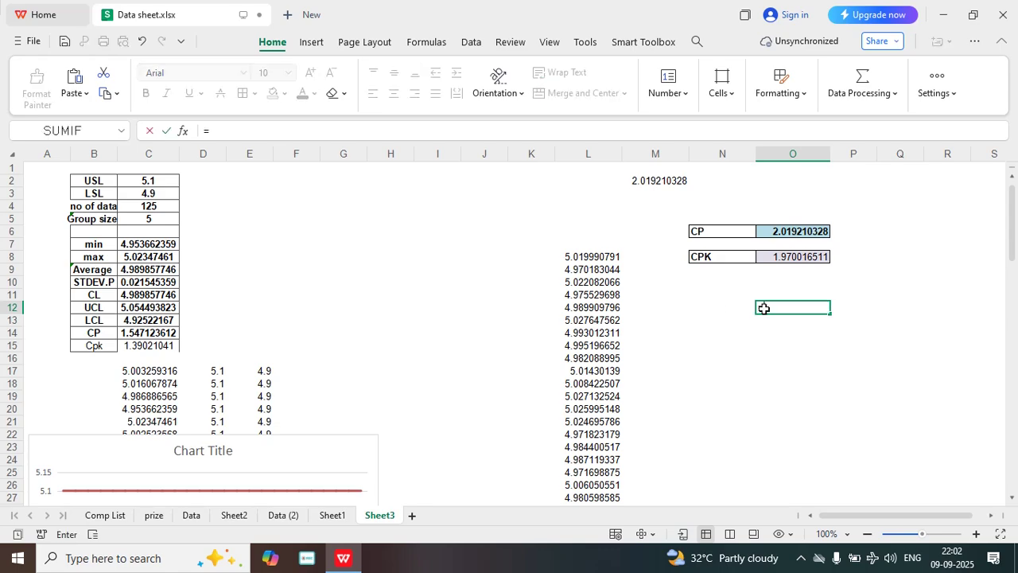
{"action": "type", "text": "LA"}
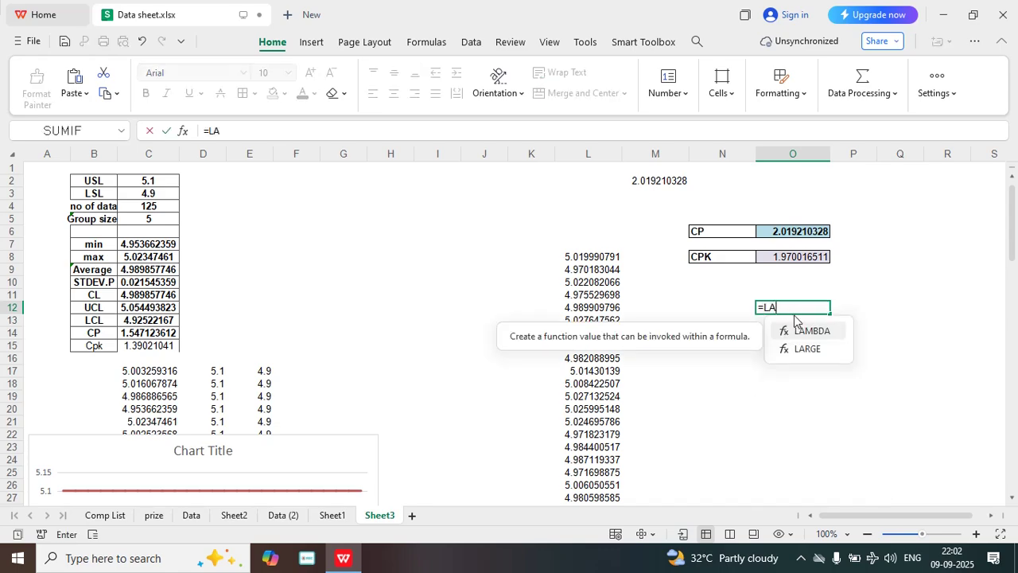
{"action": "double_click", "coordinate": [811, 333]}
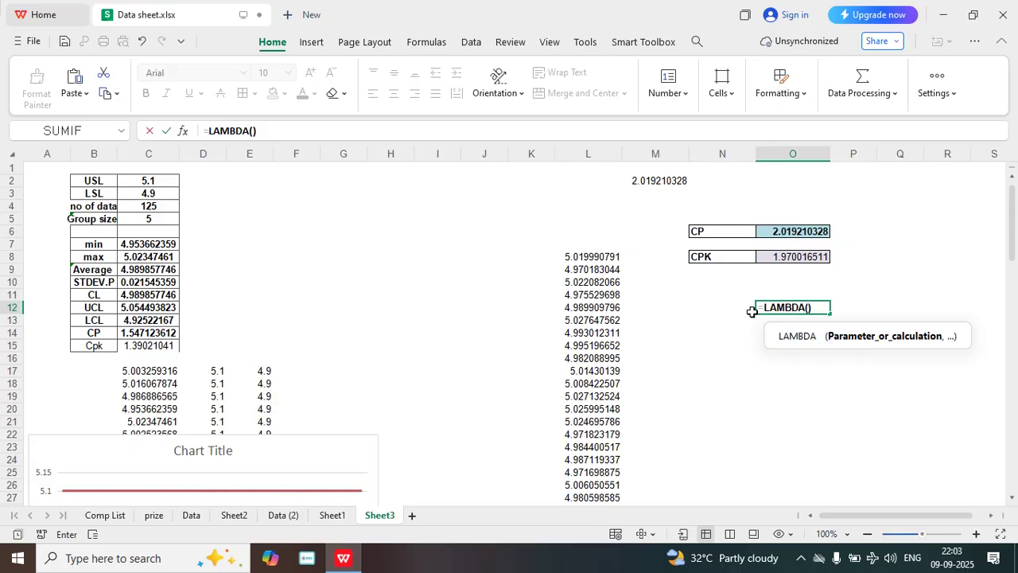
{"action": "type", "text": "LSL,"}
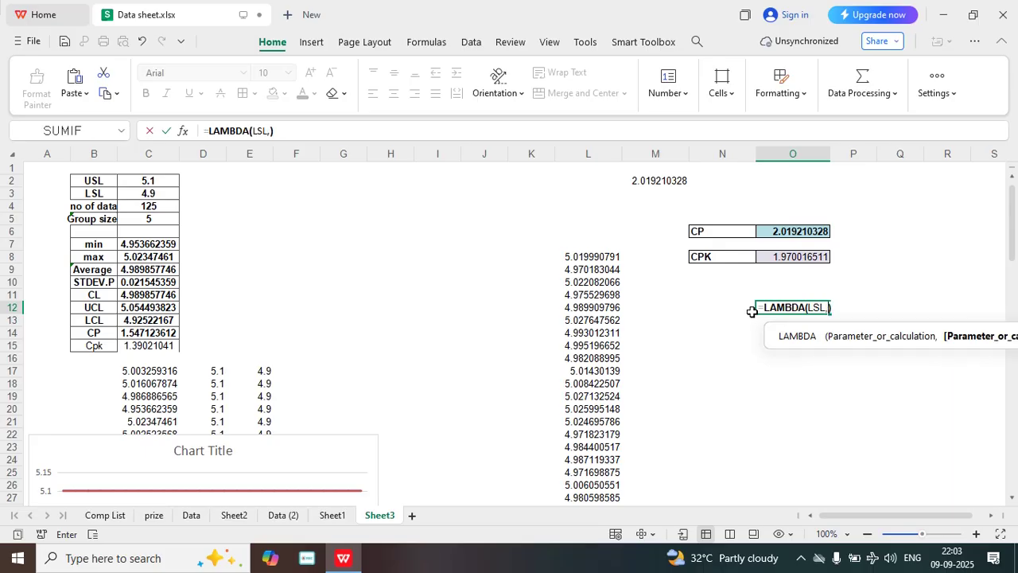
{"action": "type", "text": "UL"}
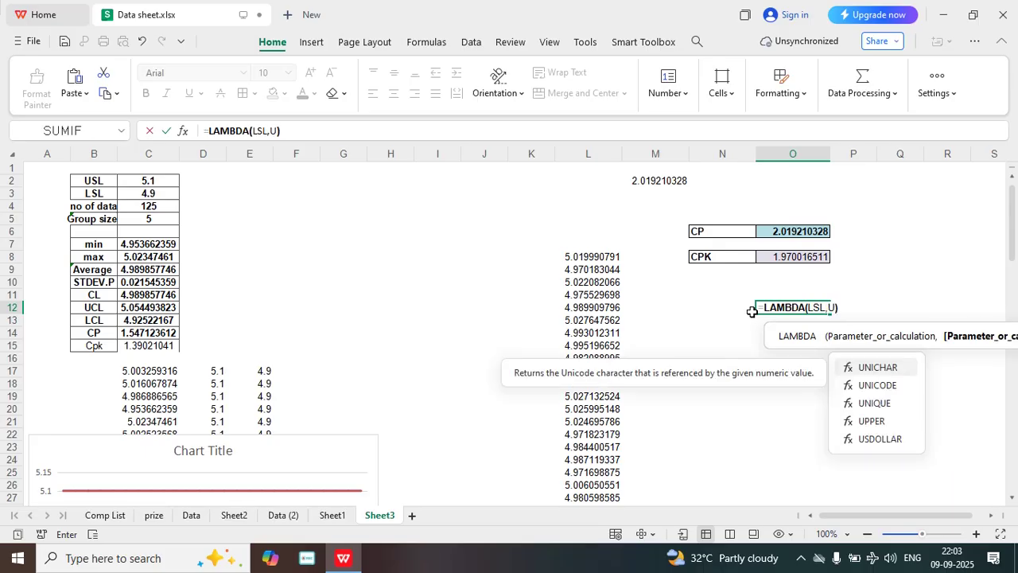
{"action": "key", "text": "BackSpace"}
{"action": "type", "text": "SL"}
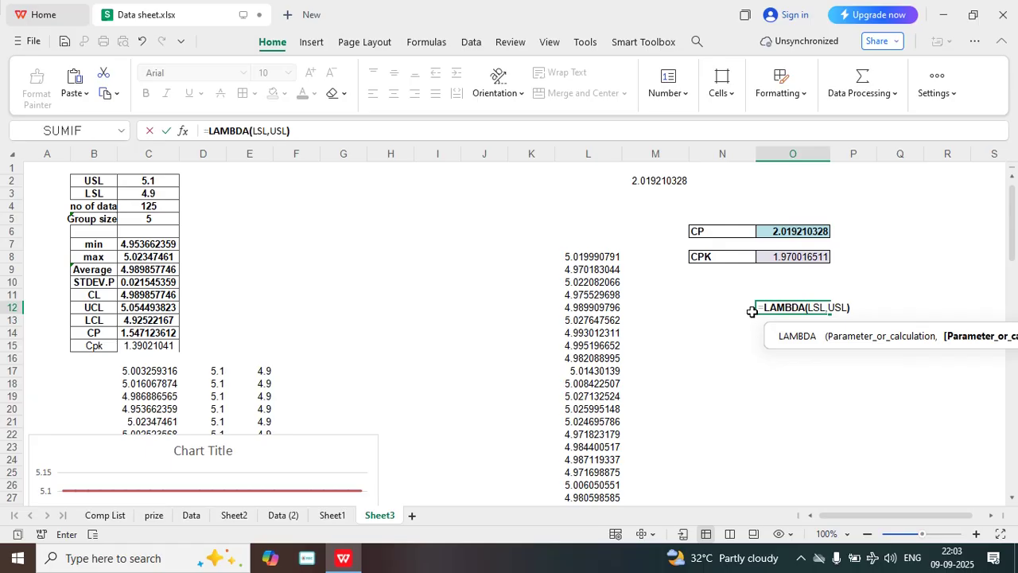
{"action": "type", "text": ","}
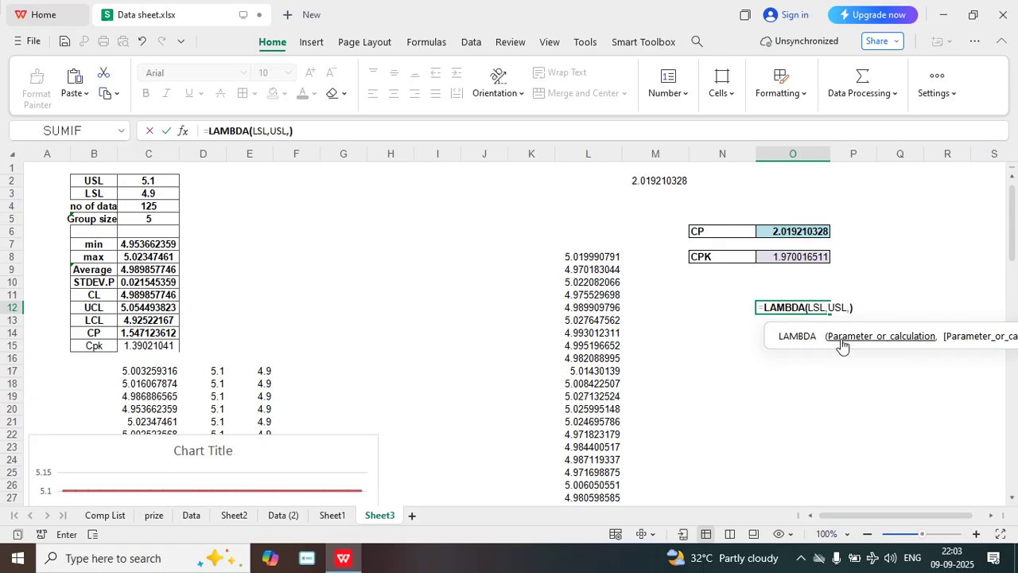
{"action": "type", "text": "DATA"}
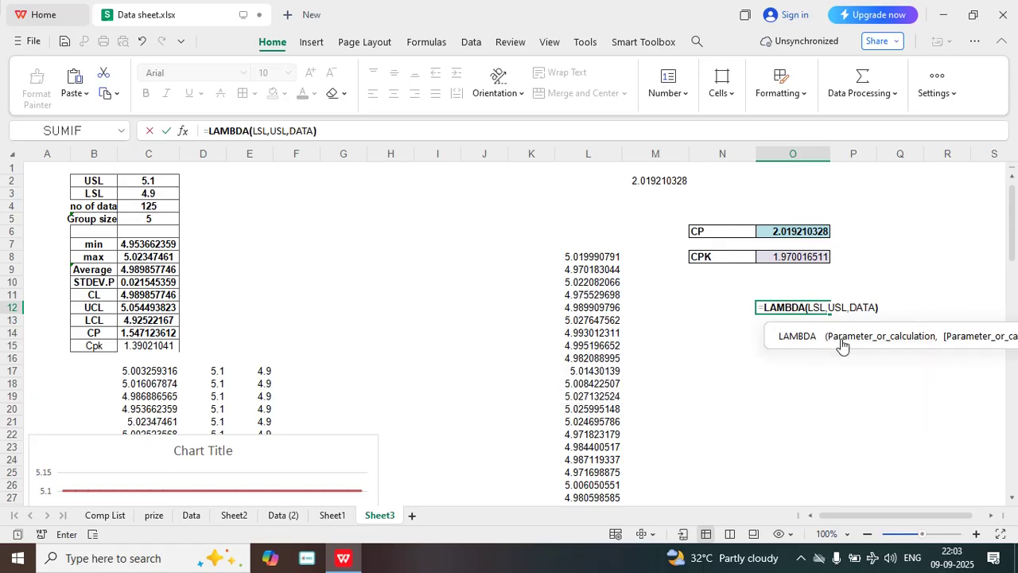
Step: Add the calculation's numerator (USL-LSL) after the DATA parameter in the LAMBDA formula
{"action": "type", "text": ",(("}
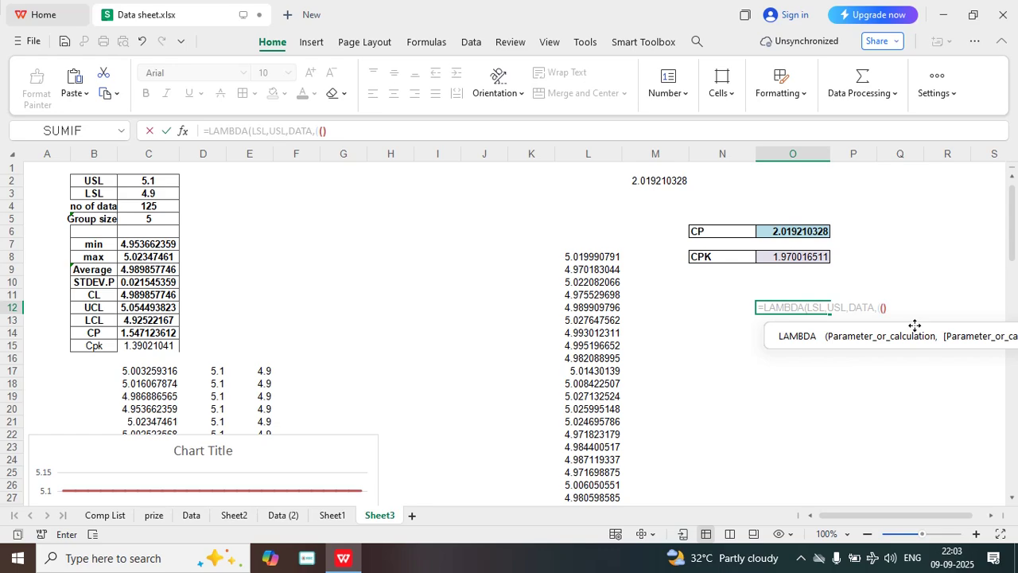
{"action": "type", "text": "USL"}
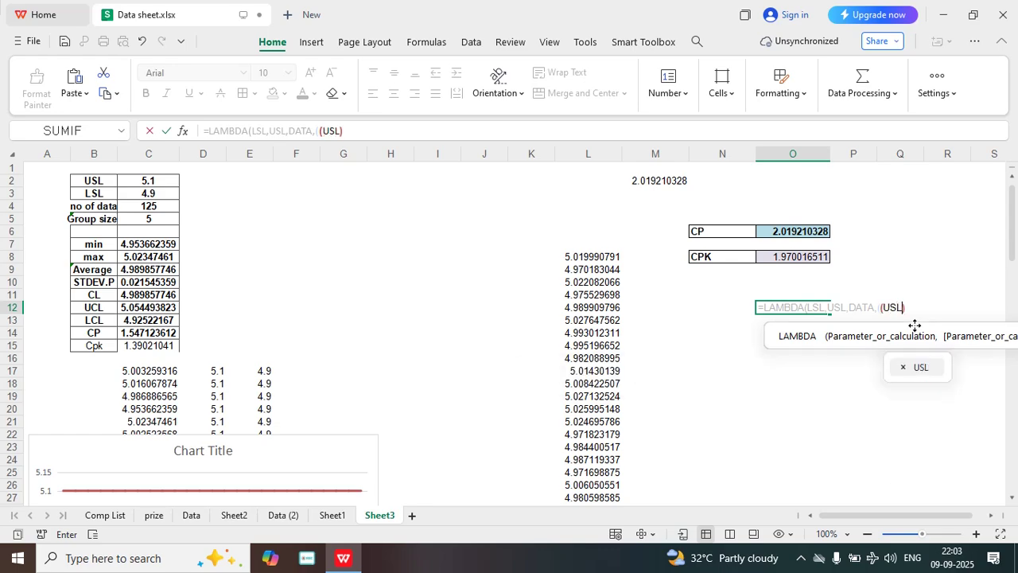
{"action": "type", "text": "-L"}
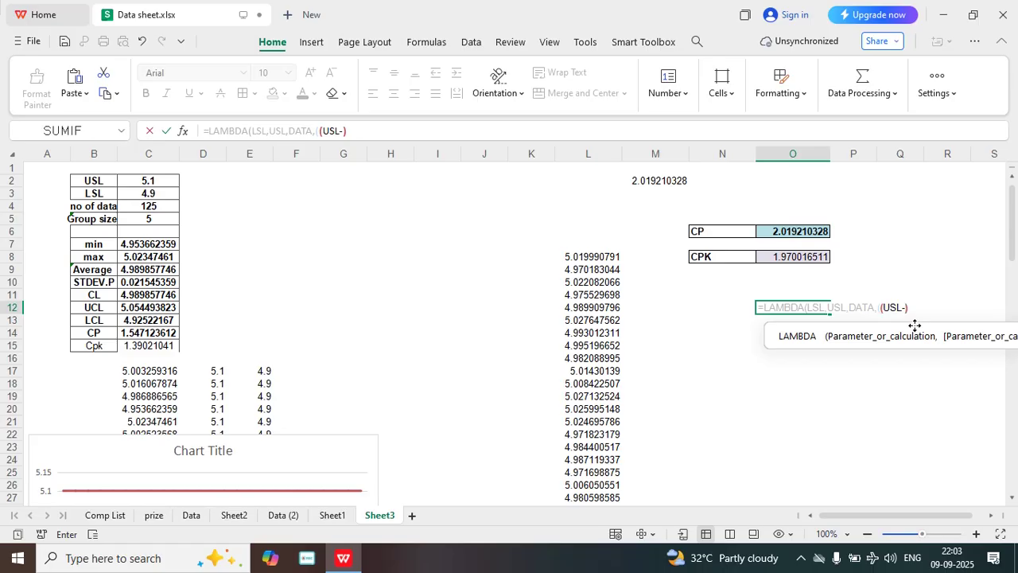
{"action": "type", "text": "SL"}
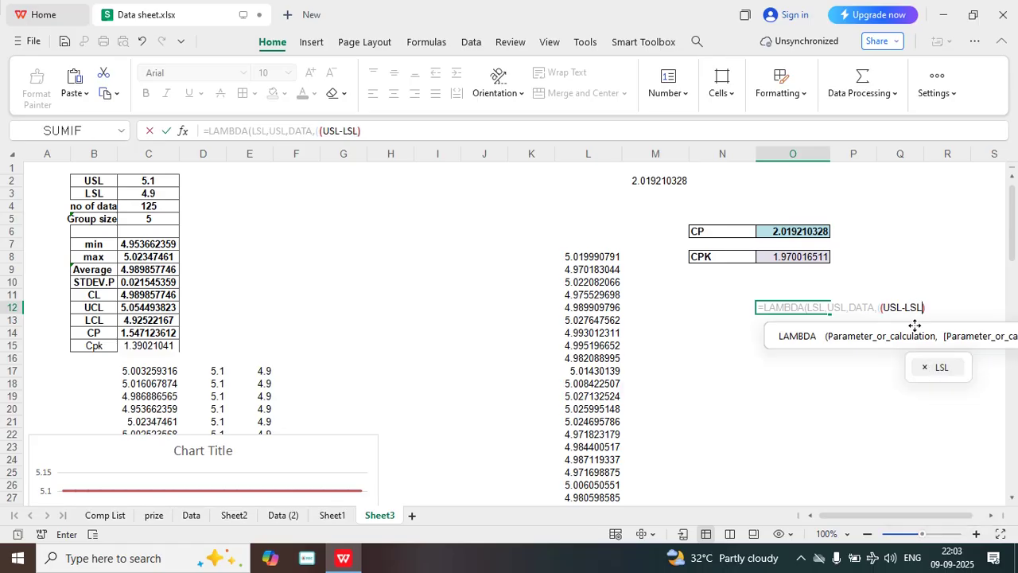
{"action": "type", "text": ")"}
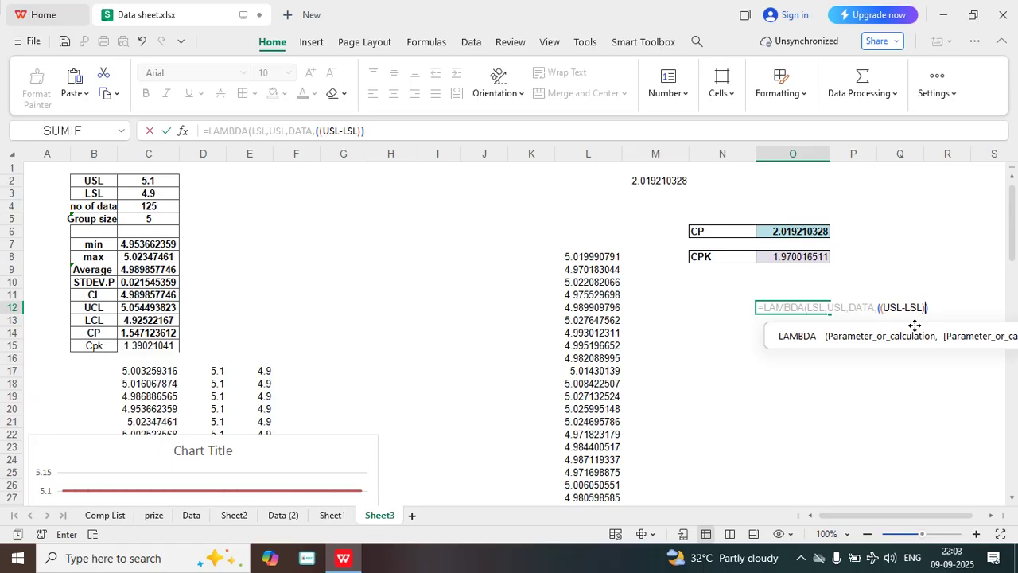
Step: Divide the numerator by (6*STDEV.P(DATA)) to complete the CP calculation in the LAMBDA formula
{"action": "type", "text": "/(6"}
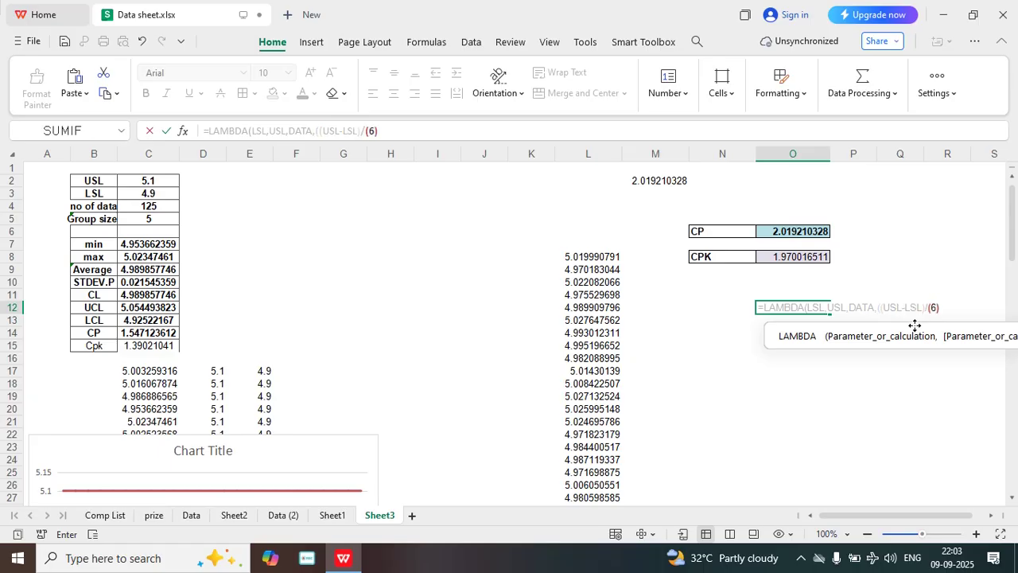
{"action": "type", "text": "*SI"}
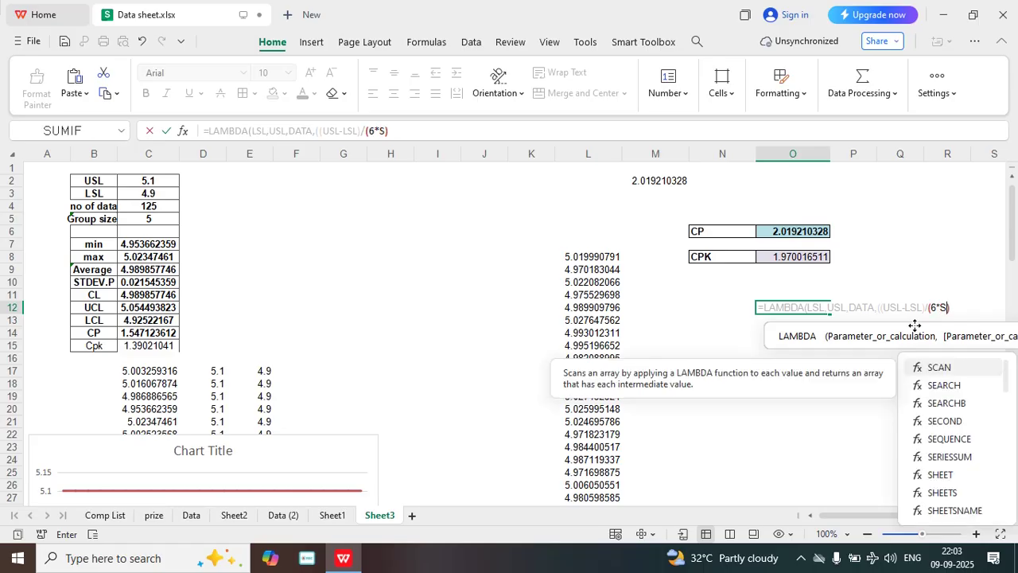
{"action": "type", "text": "G"}
{"action": "key", "text": "BackSpace"}
{"action": "key", "text": "BackSpace"}
{"action": "type", "text": "T"}
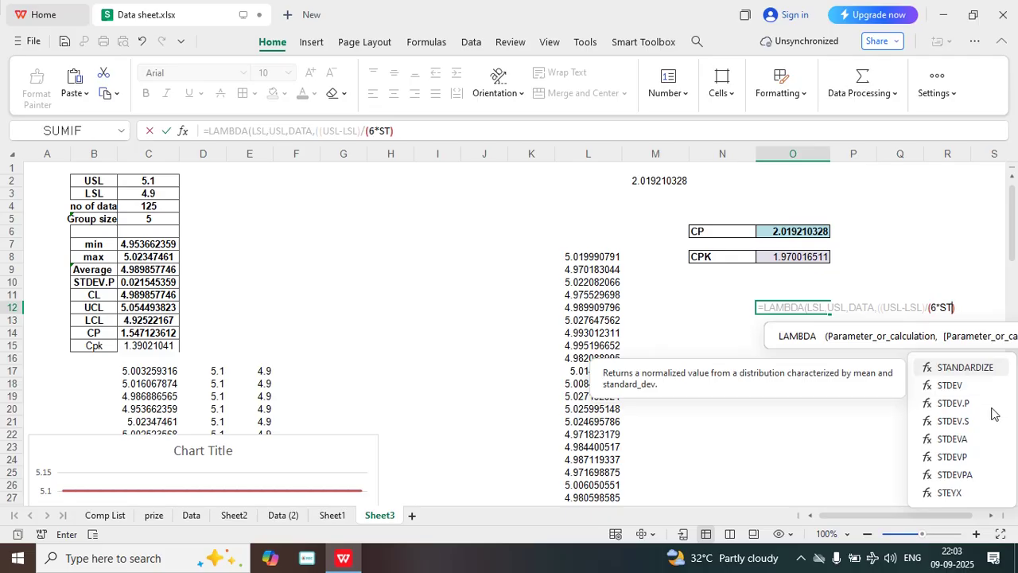
{"action": "double_click", "coordinate": [960, 403]}
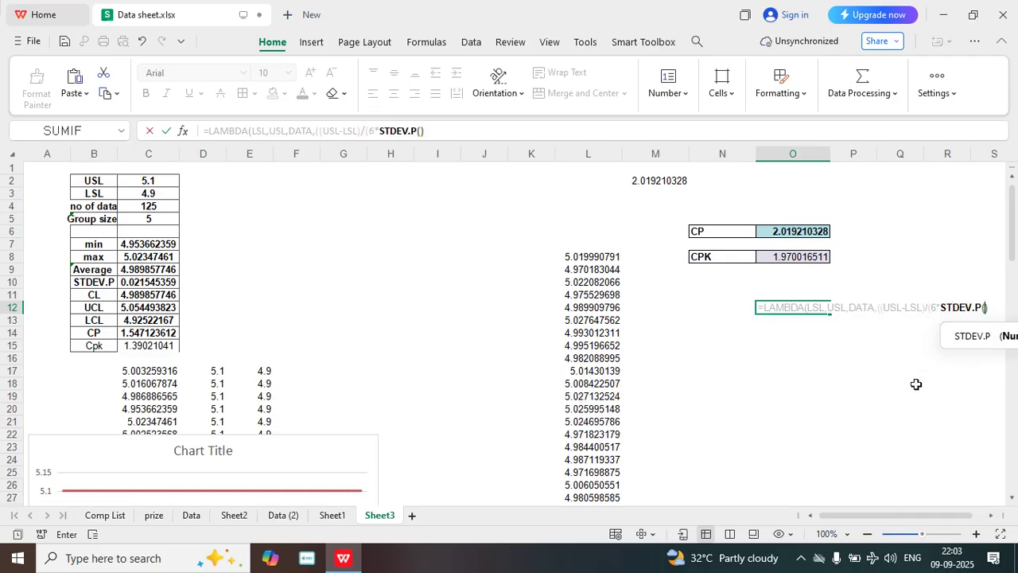
{"action": "key", "text": "BackSpace"}
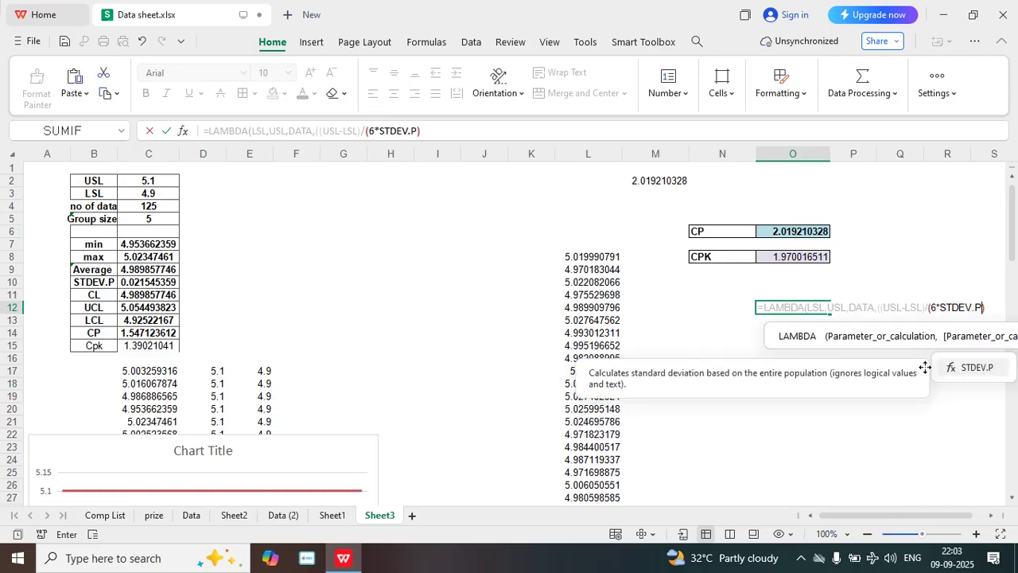
{"action": "type", "text": "(D"}
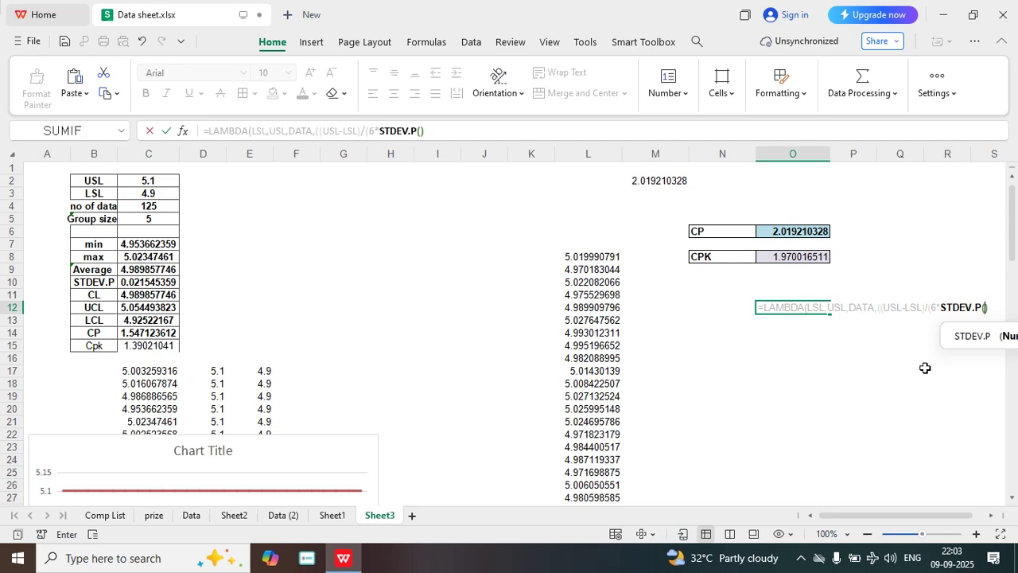
{"action": "type", "text": "TA"}
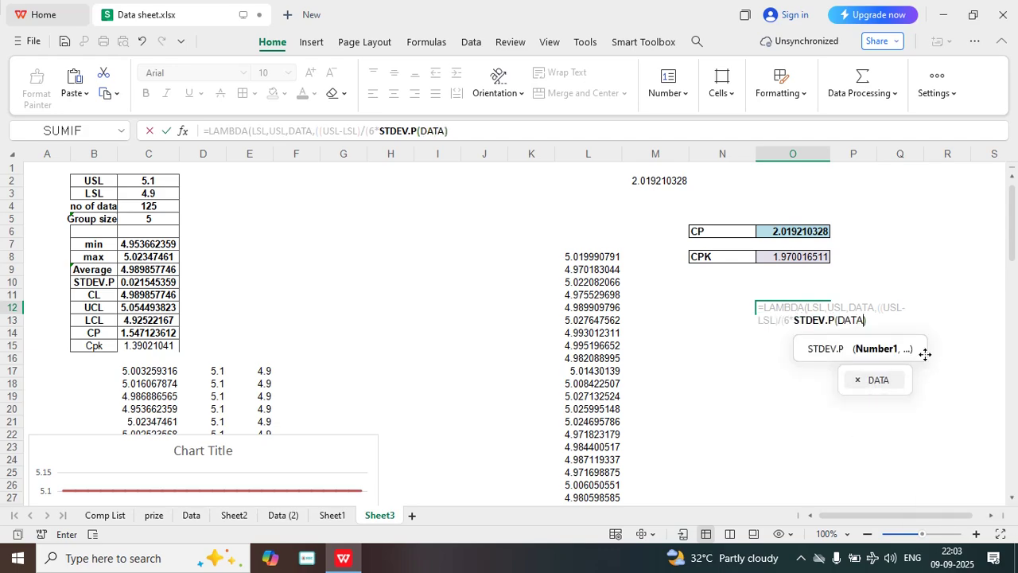
{"action": "type", "text": ")"}
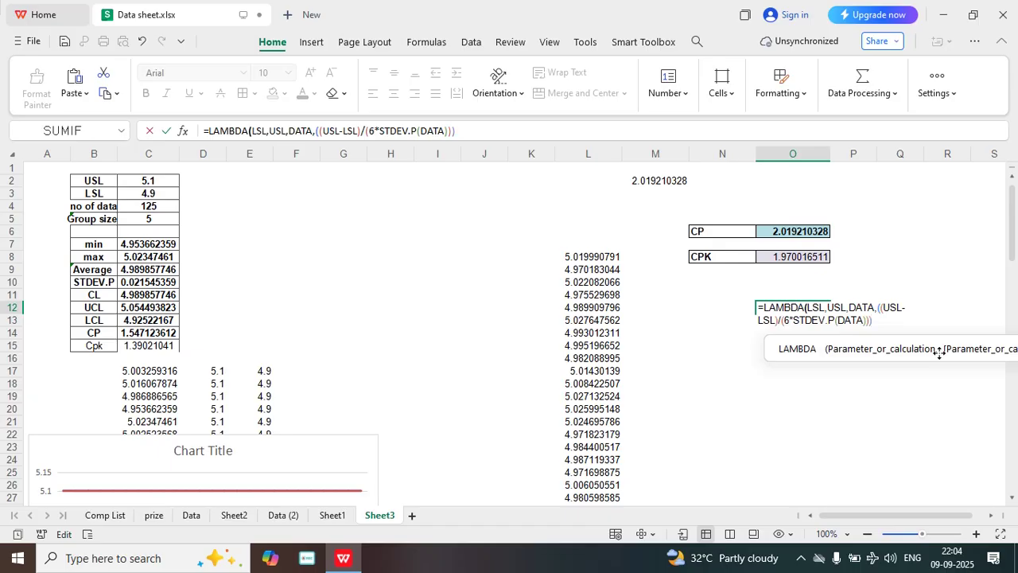
Step: Close the LAMBDA in O12 and evaluate it with the arguments (C3,C2,L8#)
{"action": "left_click", "coordinate": [853, 322]}
{"action": "left_click", "coordinate": [869, 321]}
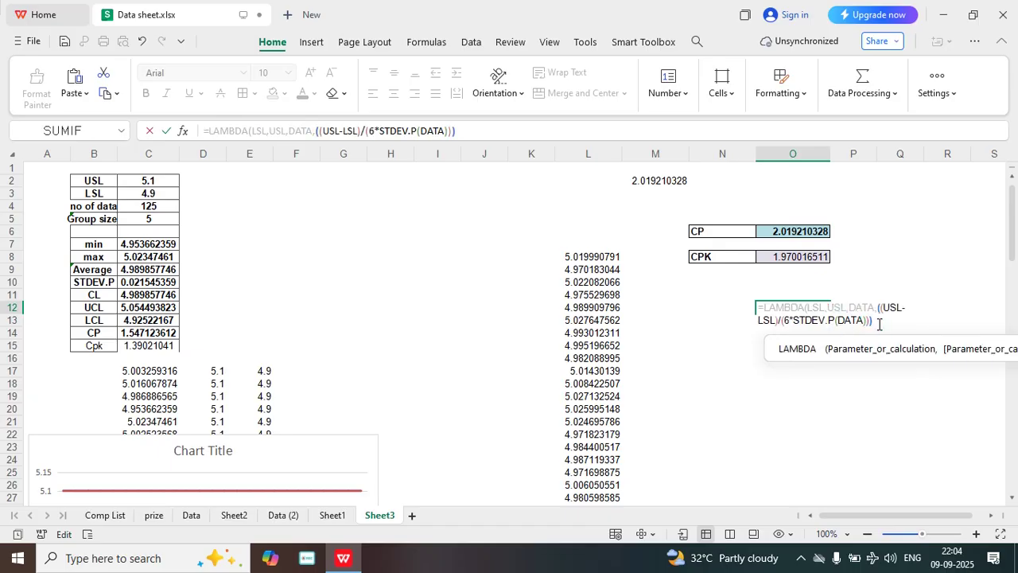
{"action": "key", "text": "Right"}
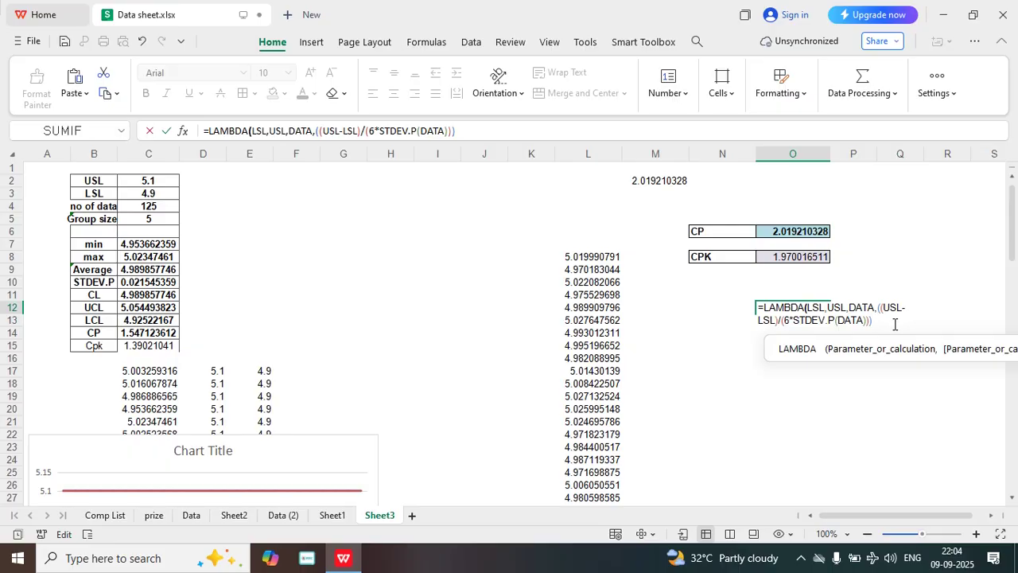
{"action": "type", "text": ")("}
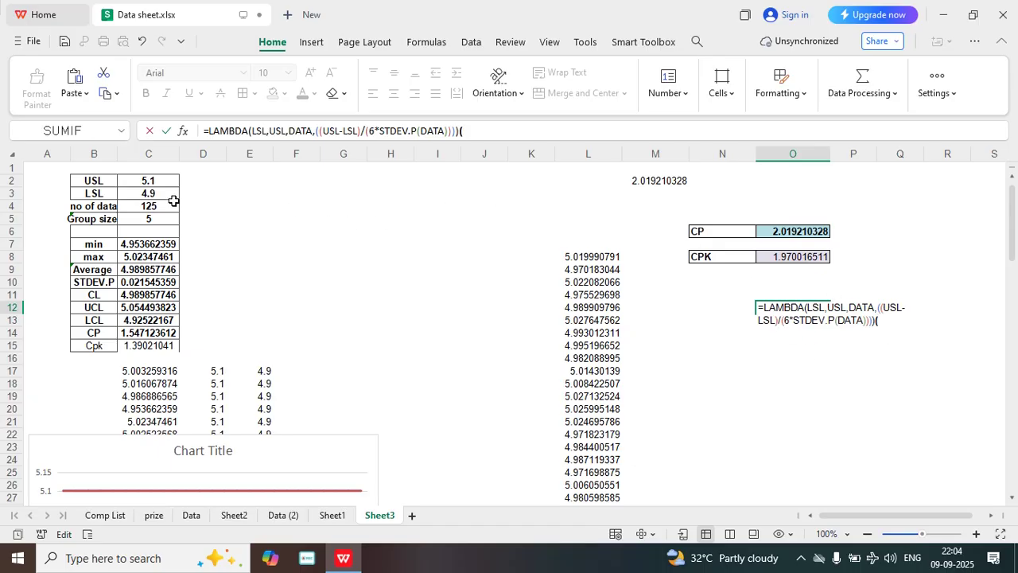
{"action": "left_click", "coordinate": [158, 194]}
{"action": "type", "text": ","}
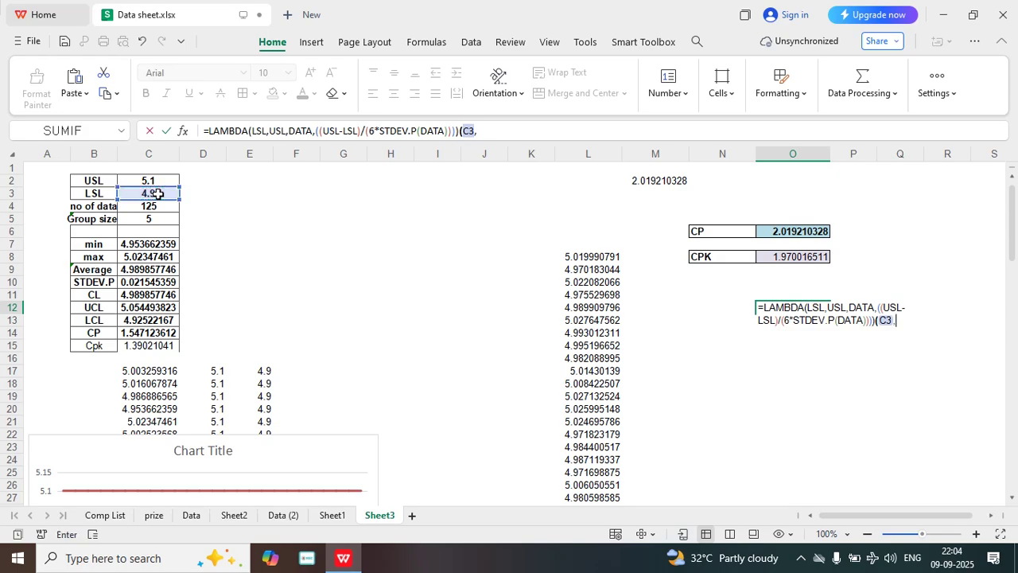
{"action": "left_click", "coordinate": [150, 180]}
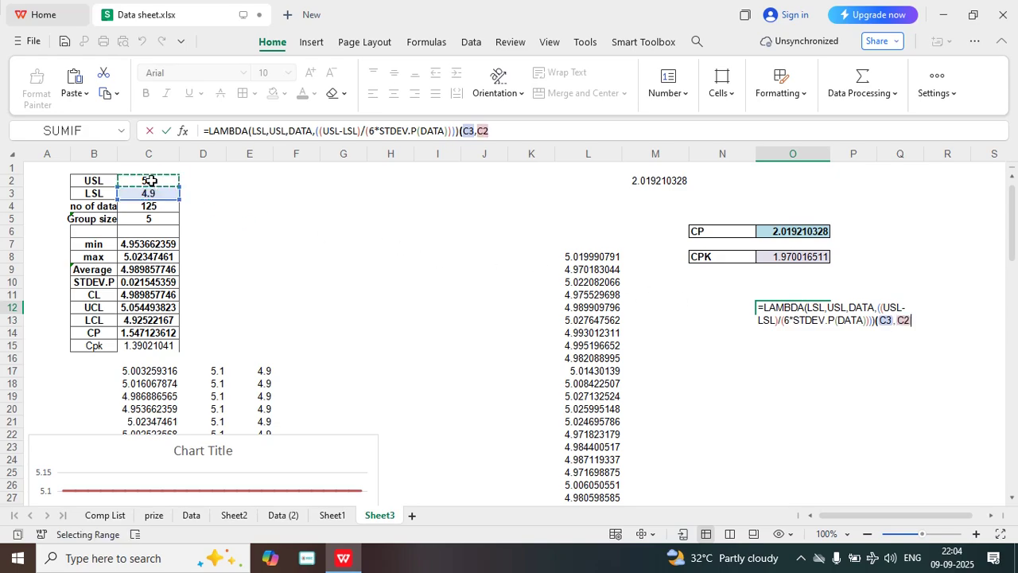
{"action": "type", "text": ","}
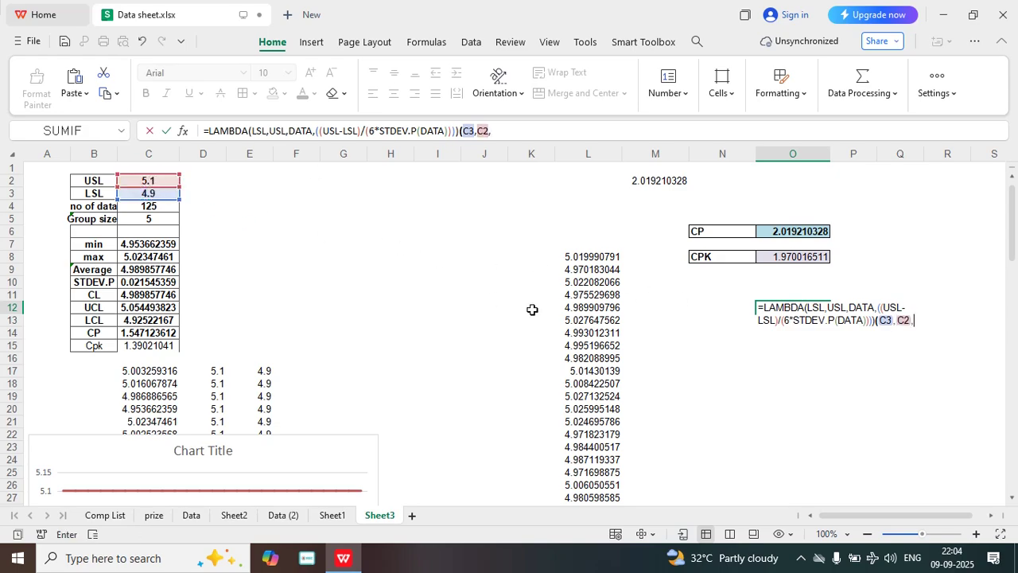
{"action": "left_click", "coordinate": [582, 254]}
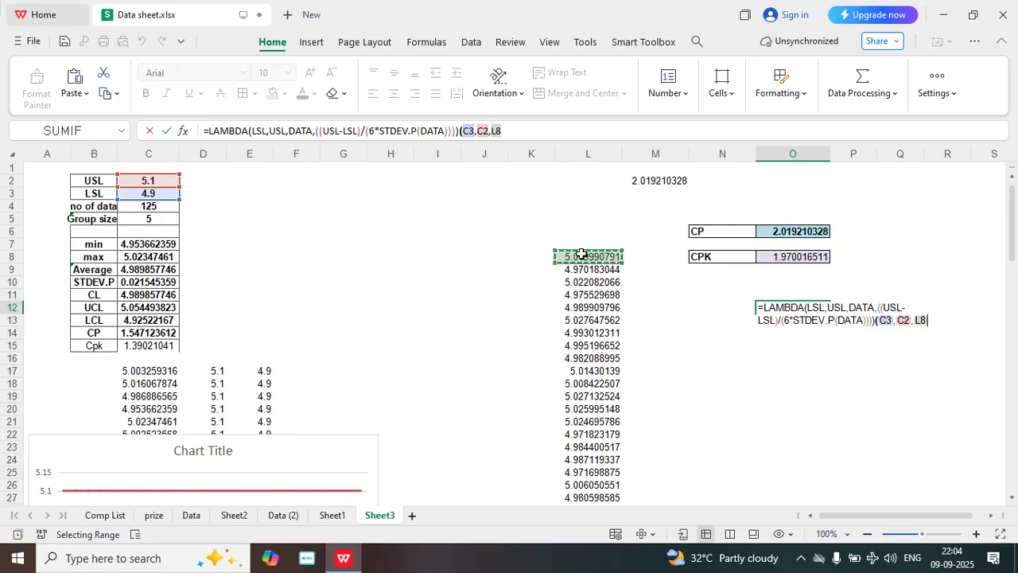
{"action": "type", "text": "#"}
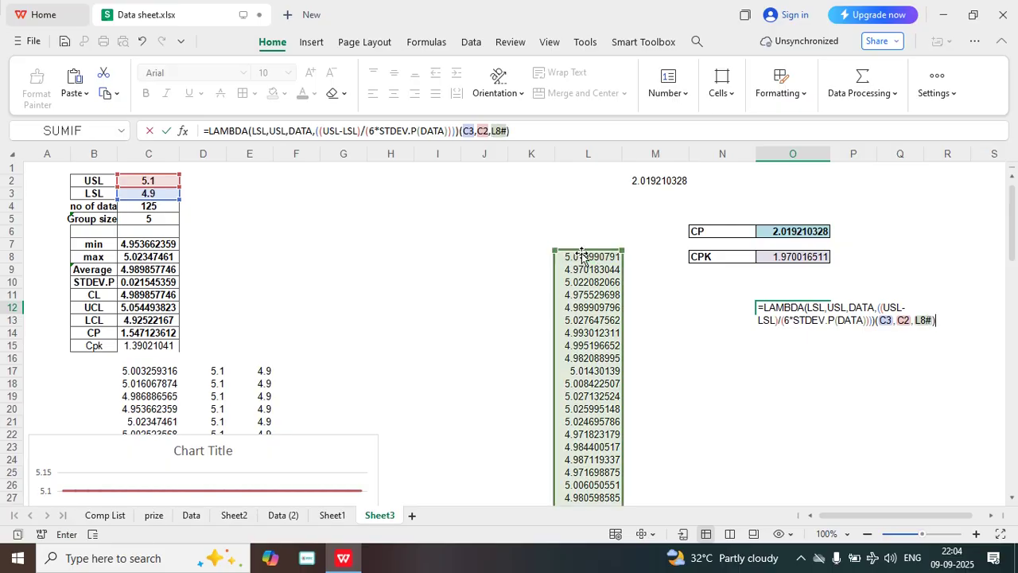
{"action": "key", "text": "Return"}
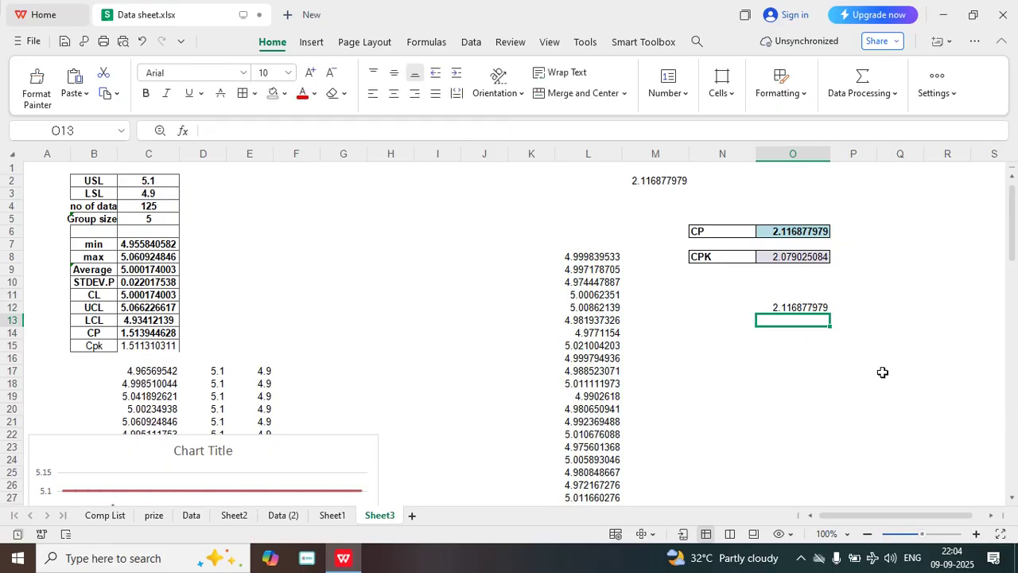
Step: Copy the LAMBDA definition from O12's formula without the trailing (C3,C2,L8#) arguments, leaving the cell unedited
{"action": "left_click", "coordinate": [807, 308]}
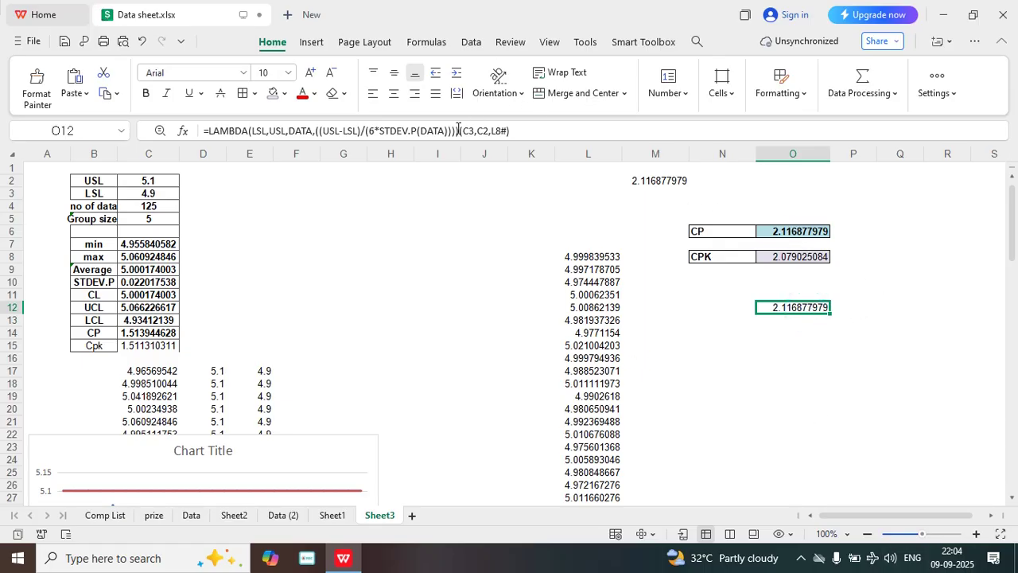
{"action": "left_click_drag", "start_coordinate": [459, 133], "coordinate": [188, 131]}
{"action": "key", "text": "ctrl+c"}
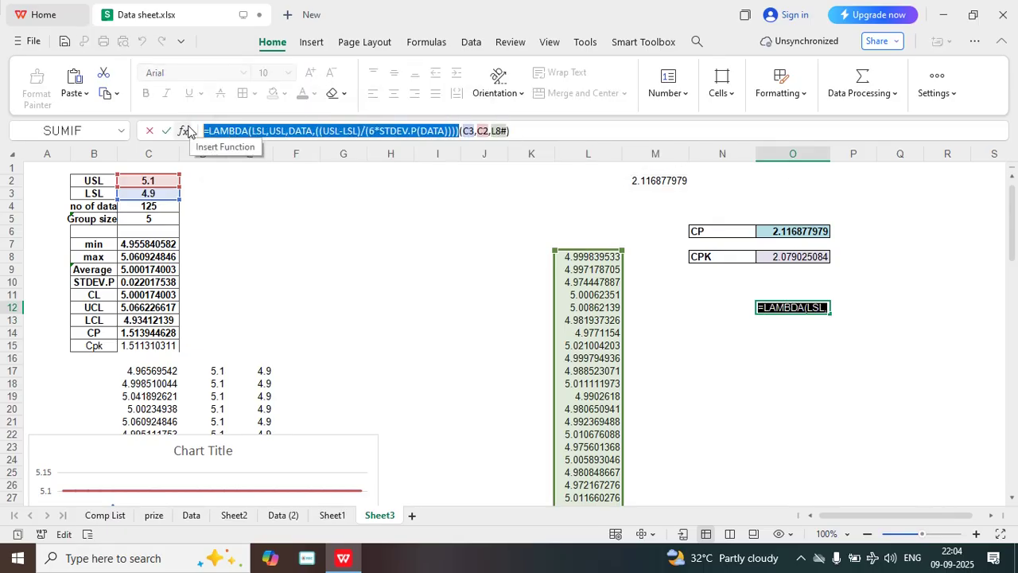
{"action": "key", "text": "Escape"}
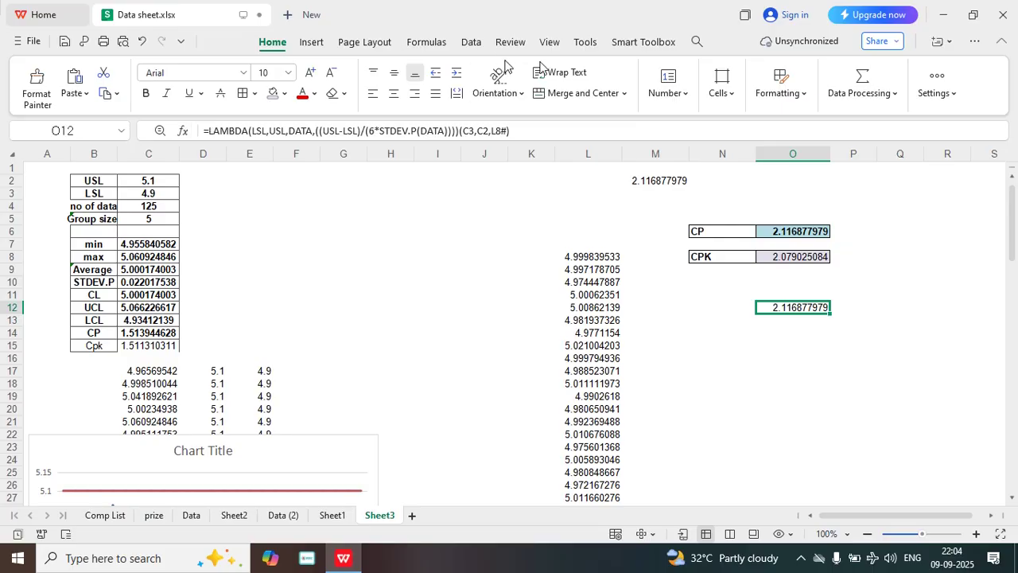
Step: Define a workbook-scope name LOGA_CP that refers to the copied formula =LAMBDA(LSL,USL,DATA,((USL-LSL)/(6*STDEV.P(DATA))))
{"action": "left_click", "coordinate": [410, 44]}
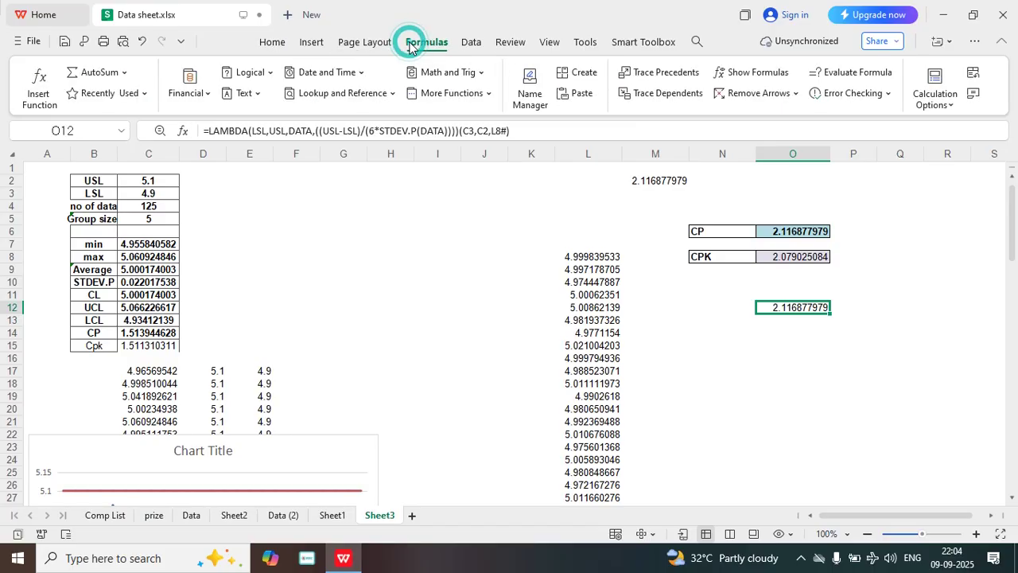
{"action": "left_click", "coordinate": [529, 94]}
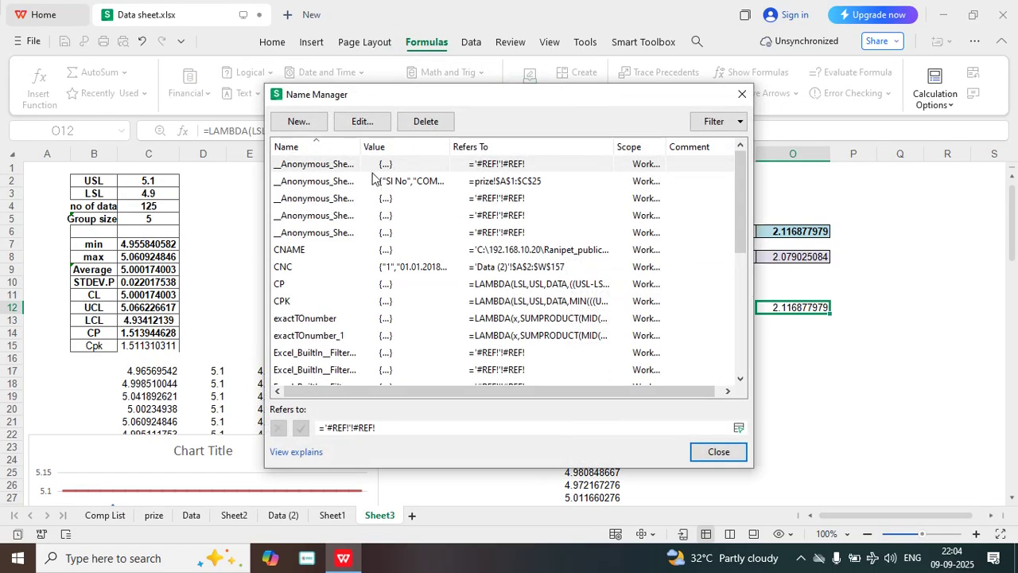
{"action": "left_click", "coordinate": [299, 121]}
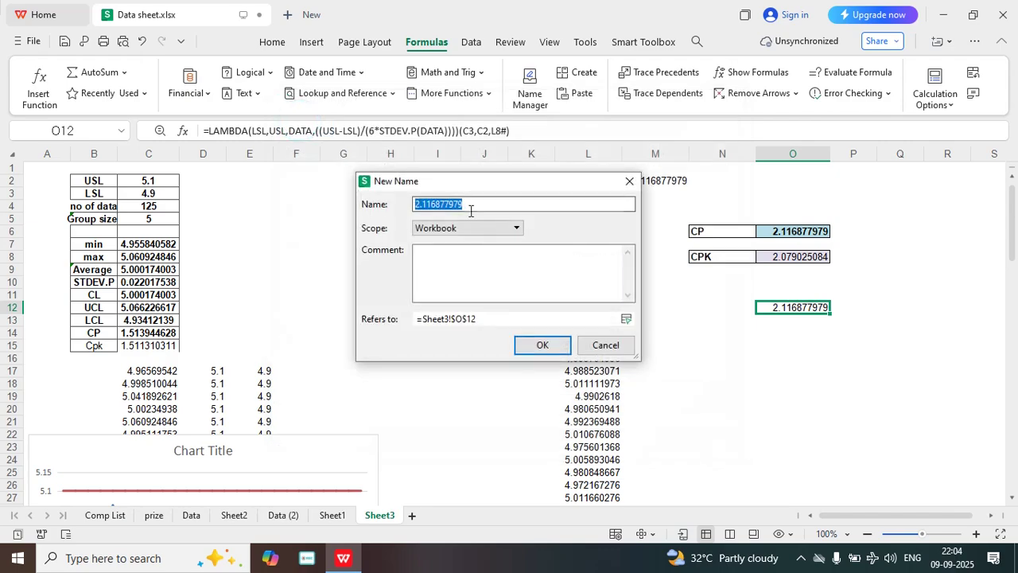
{"action": "type", "text": "LOGA_CP"}
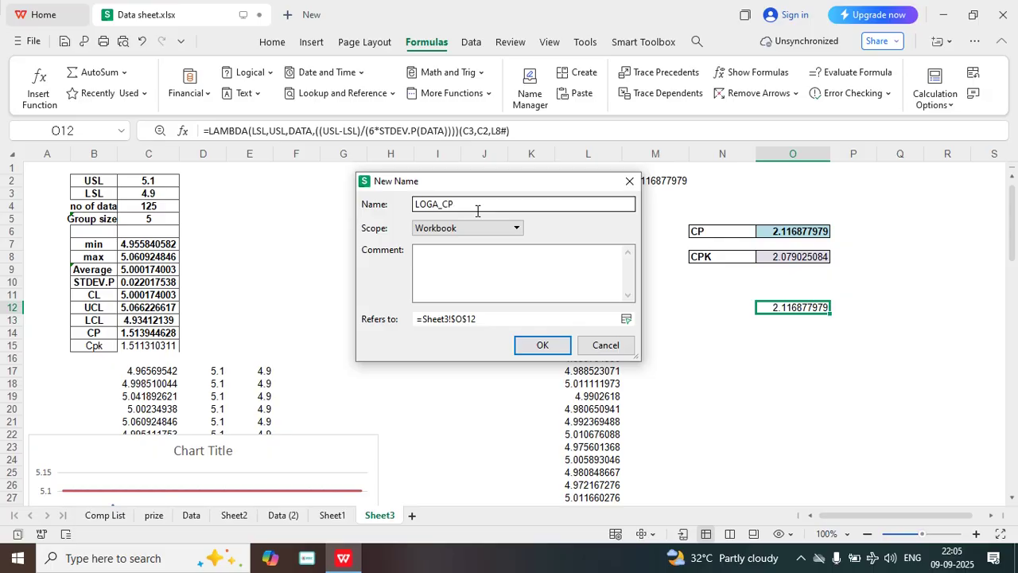
{"action": "left_click", "coordinate": [492, 320]}
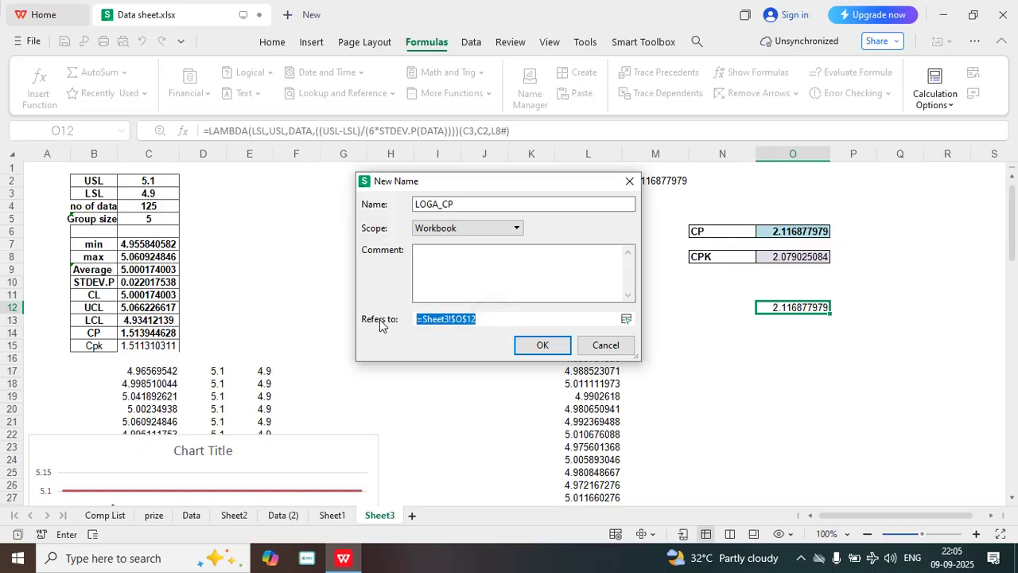
{"action": "key", "text": "ctrl+v"}
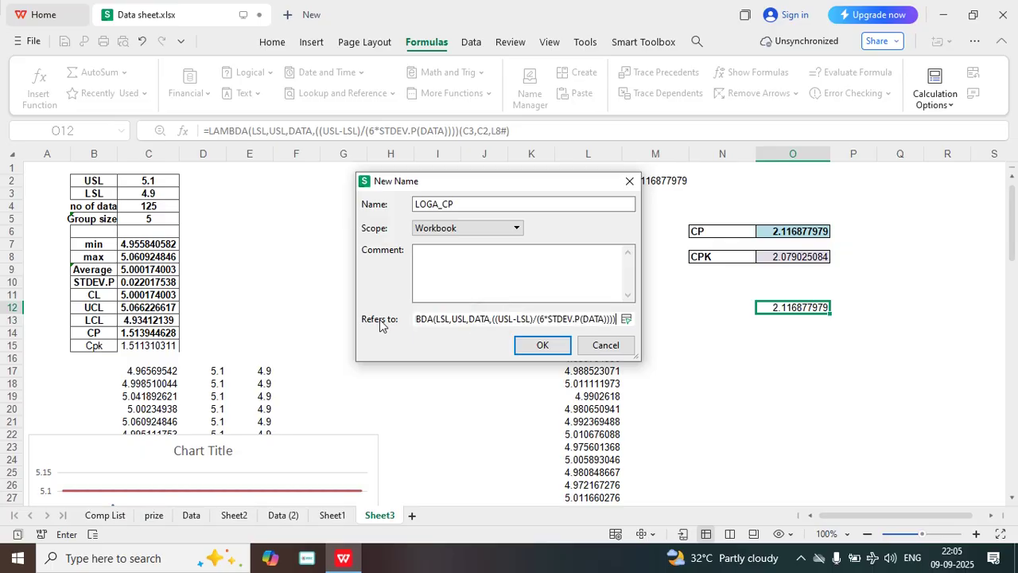
{"action": "left_click", "coordinate": [543, 345]}
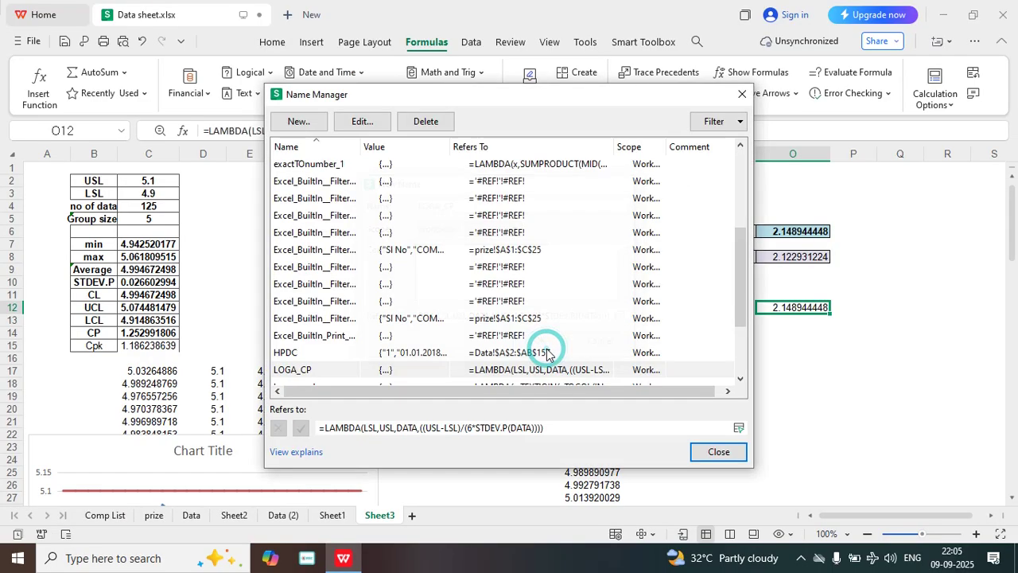
{"action": "left_click", "coordinate": [709, 452]}
Step: Calculate CP in O14 with the custom function by entering =LOGA_CP(C3,C2,L8#), and select the cell to show its formula
{"action": "left_click", "coordinate": [793, 334]}
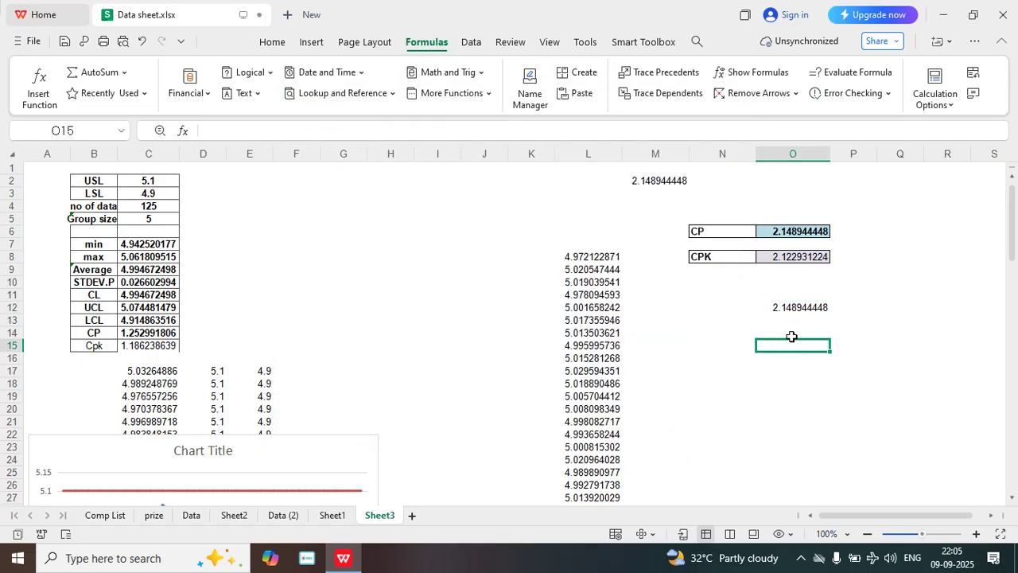
{"action": "type", "text": "=LOG"}
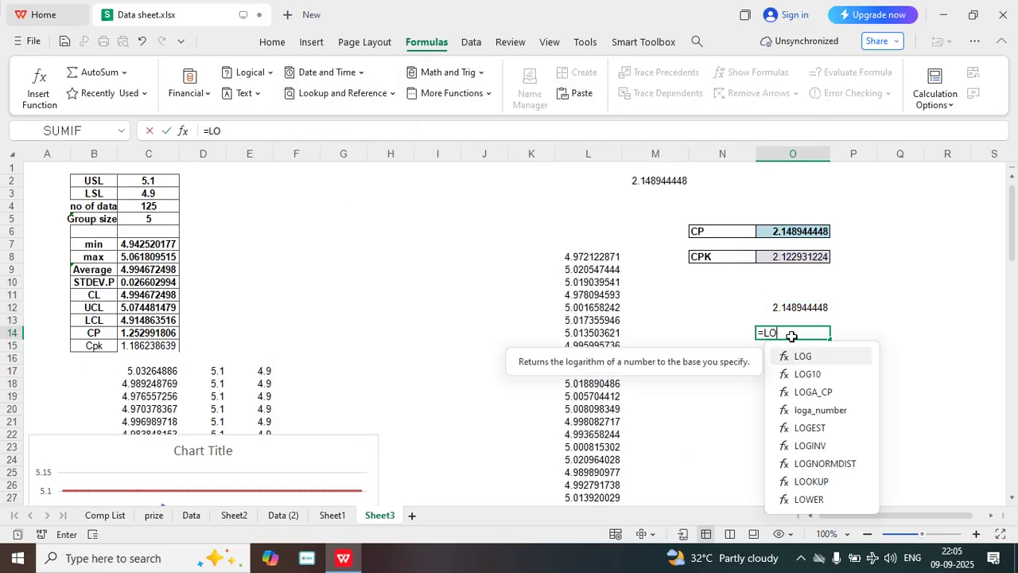
{"action": "double_click", "coordinate": [820, 392]}
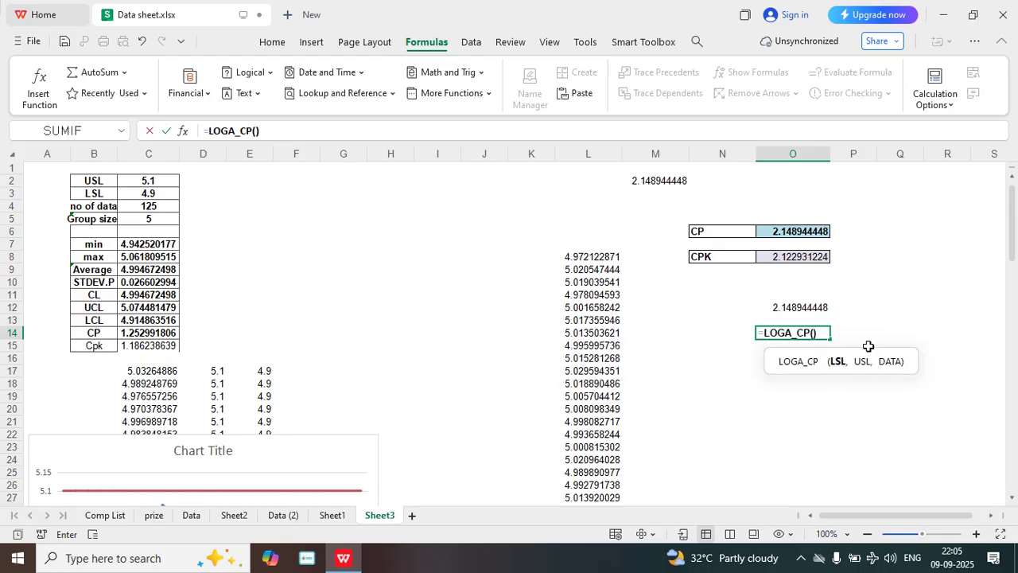
{"action": "left_click", "coordinate": [162, 194]}
{"action": "type", "text": ","}
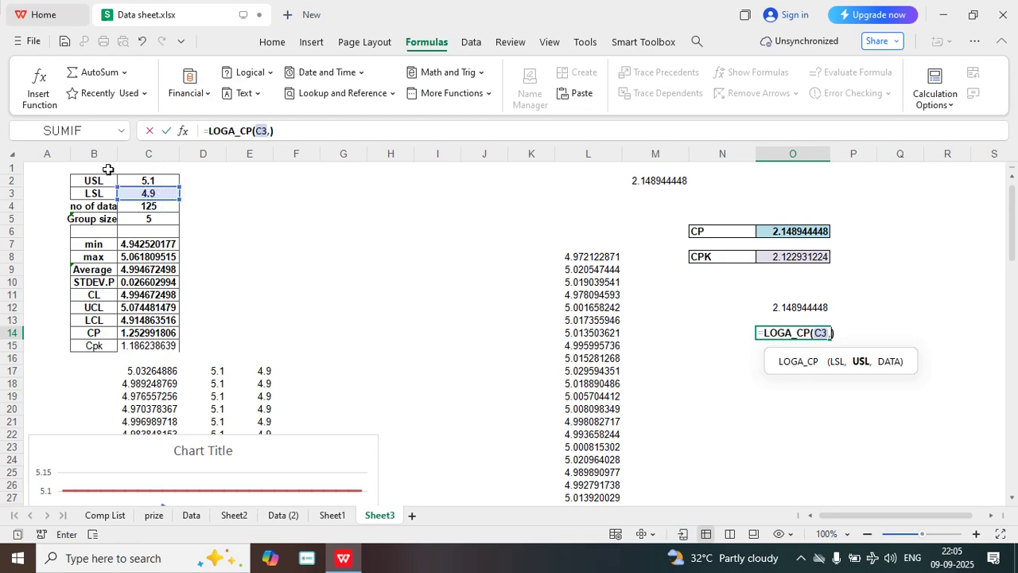
{"action": "left_click", "coordinate": [151, 182]}
{"action": "type", "text": ","}
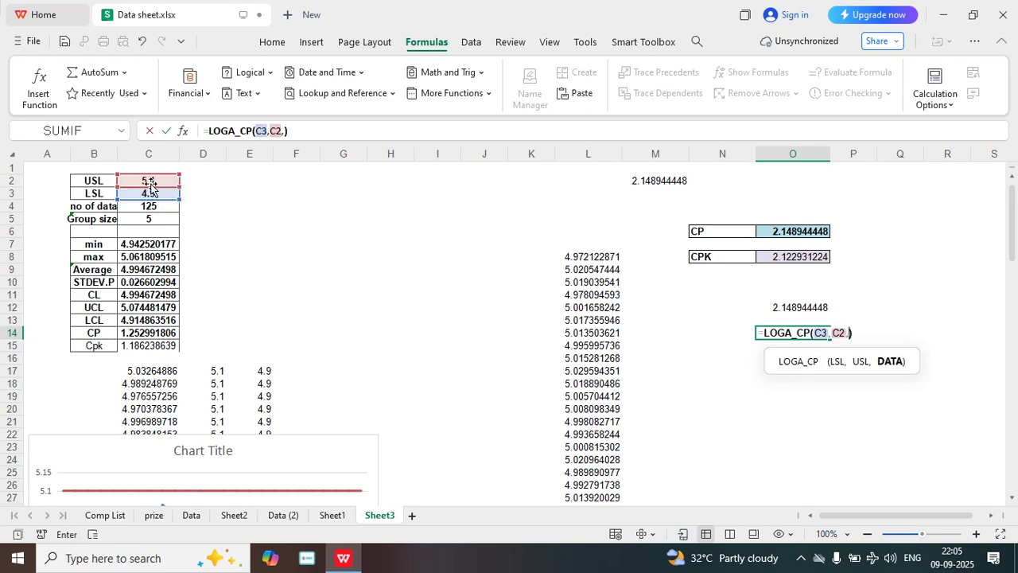
{"action": "left_click", "coordinate": [598, 262]}
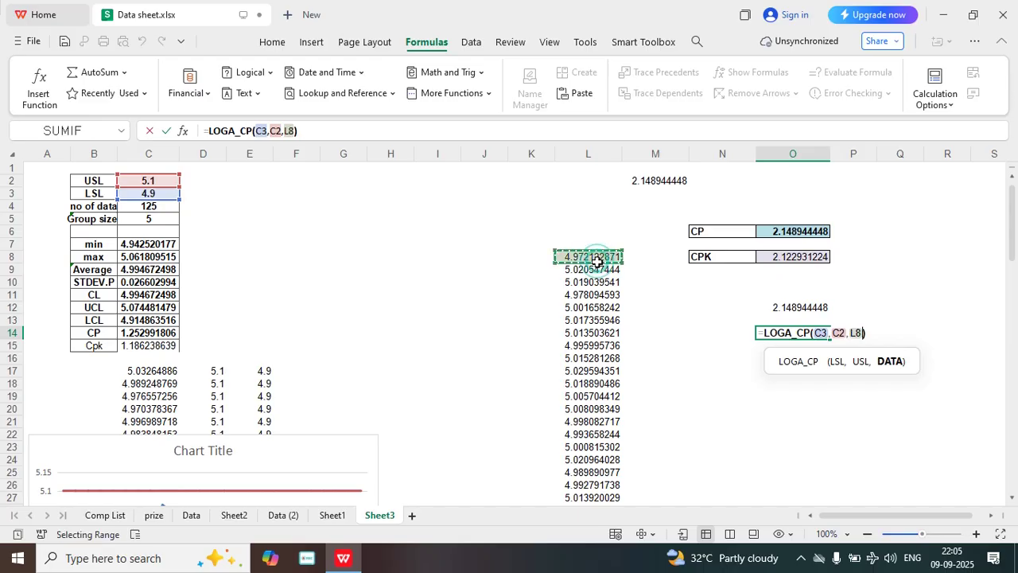
{"action": "key", "text": "ctrl+shift+Down"}
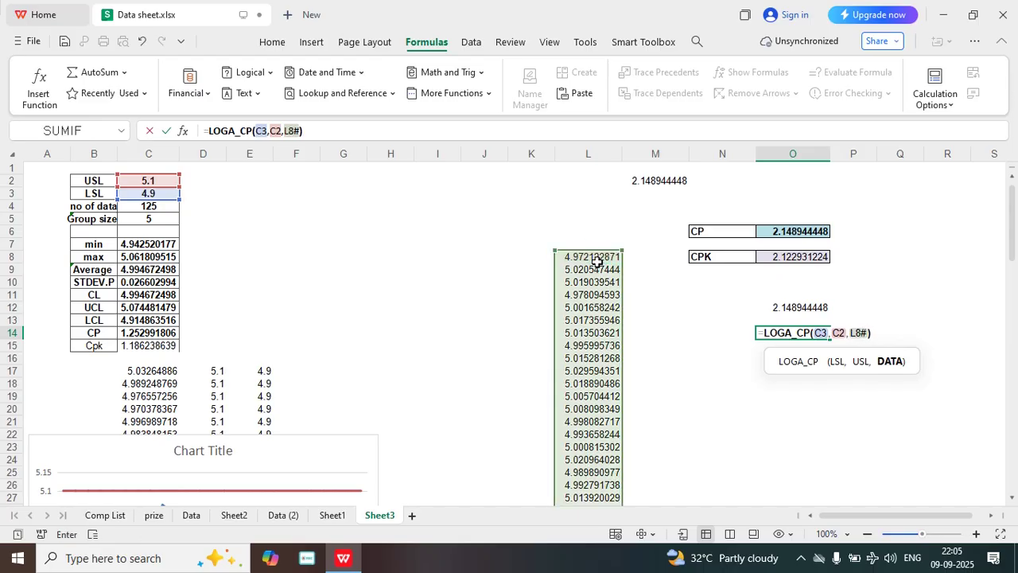
{"action": "key", "text": "Return"}
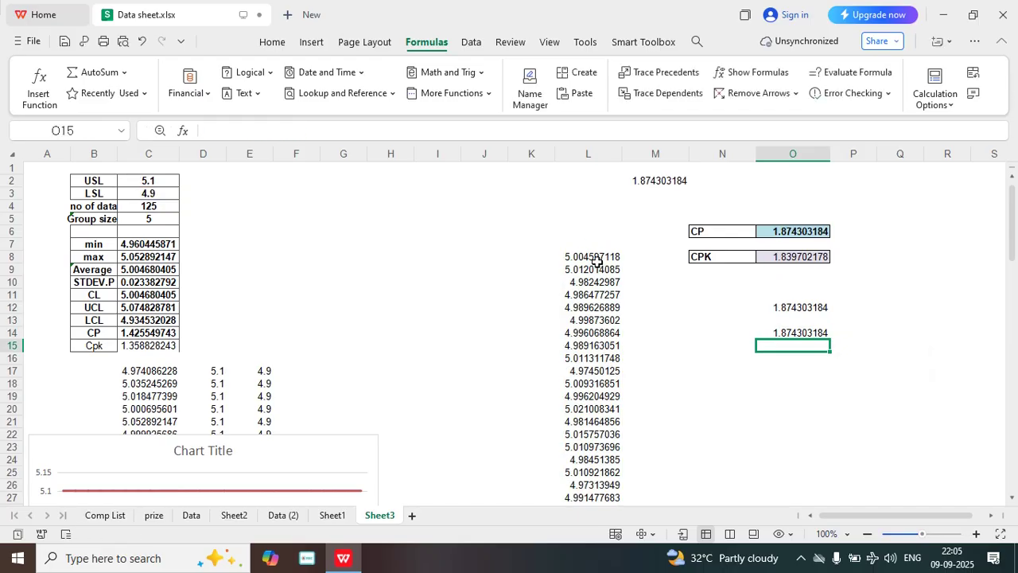
{"action": "left_click", "coordinate": [811, 335]}
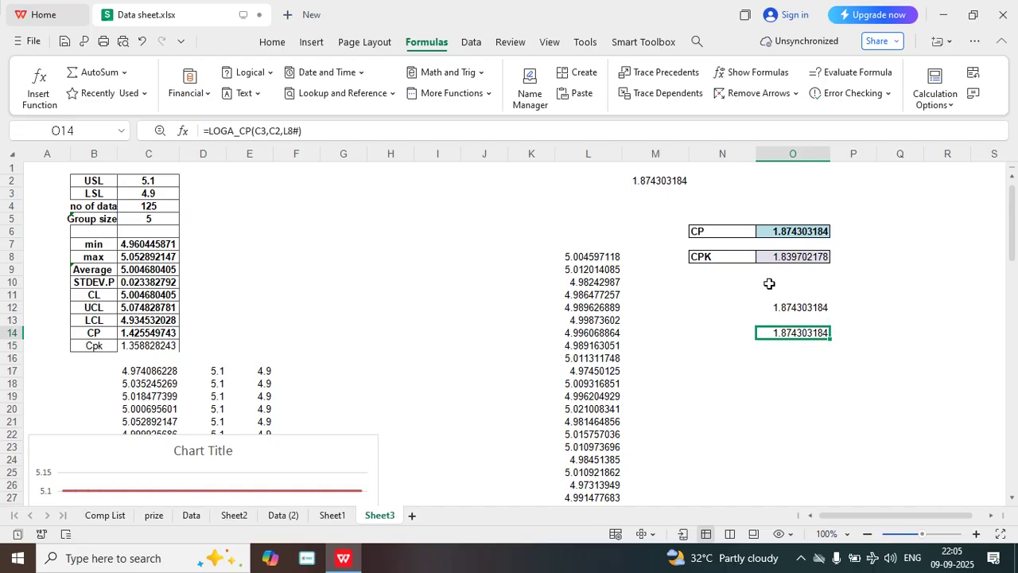